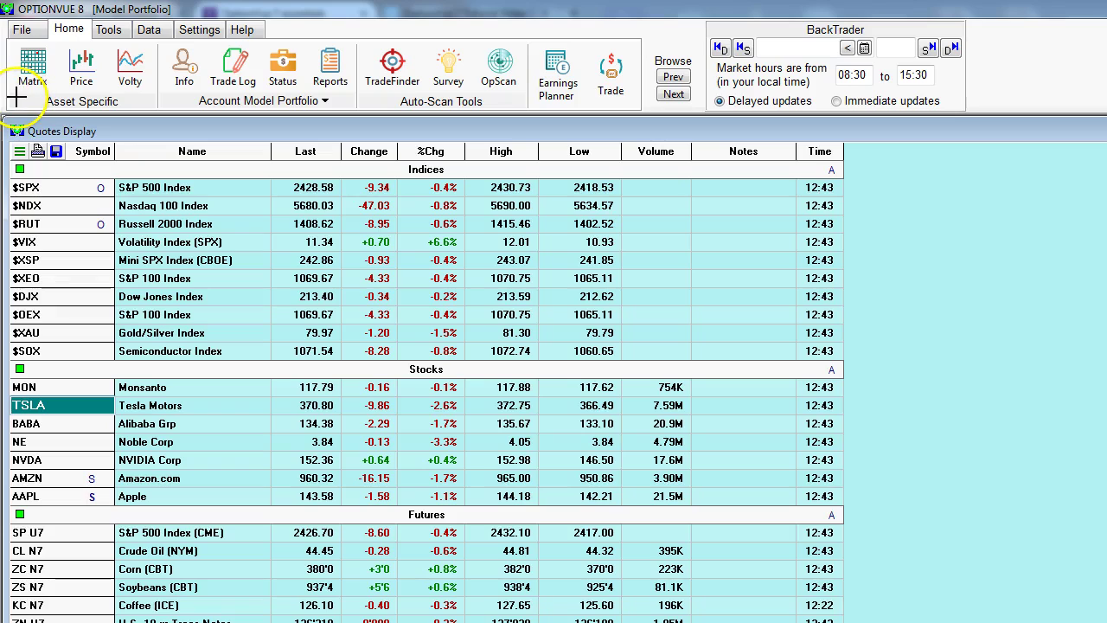
- Select the TSLA symbol entry in the Quotes Display
mouse_move(15, 98)
mouse_down()
mouse_move(150, 93)
mouse_move(154, 48)
mouse_move(19, 43)
mouse_move(12, 79)
mouse_move(31, 101)
mouse_up()
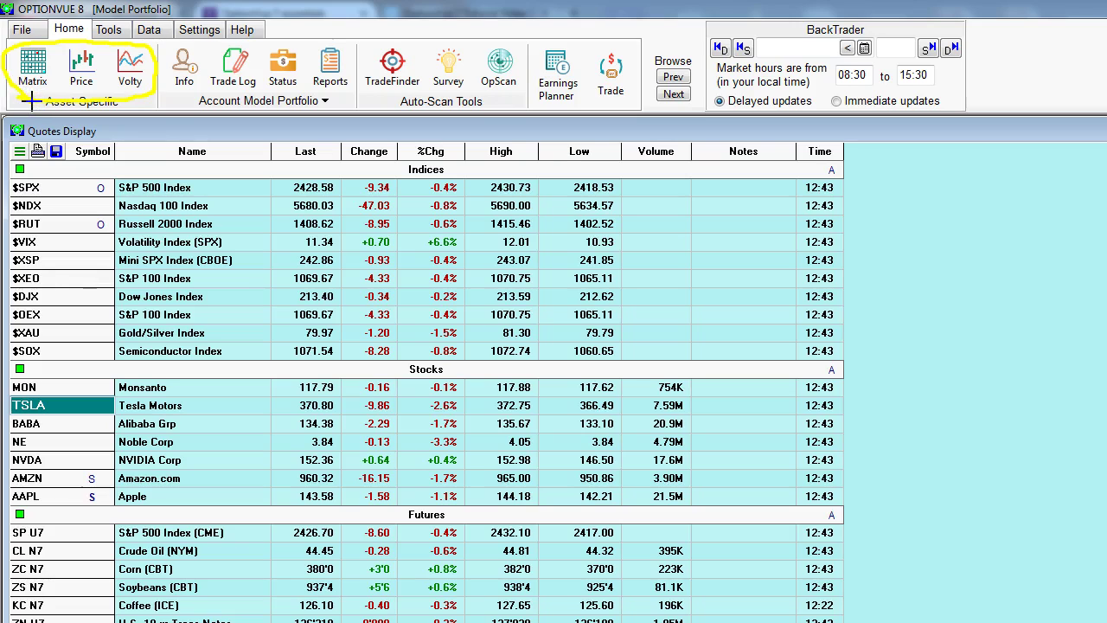
mouse_move(173, 96)
mouse_down()
mouse_move(338, 97)
mouse_move(354, 45)
mouse_move(186, 35)
mouse_move(160, 64)
mouse_move(177, 96)
mouse_up()
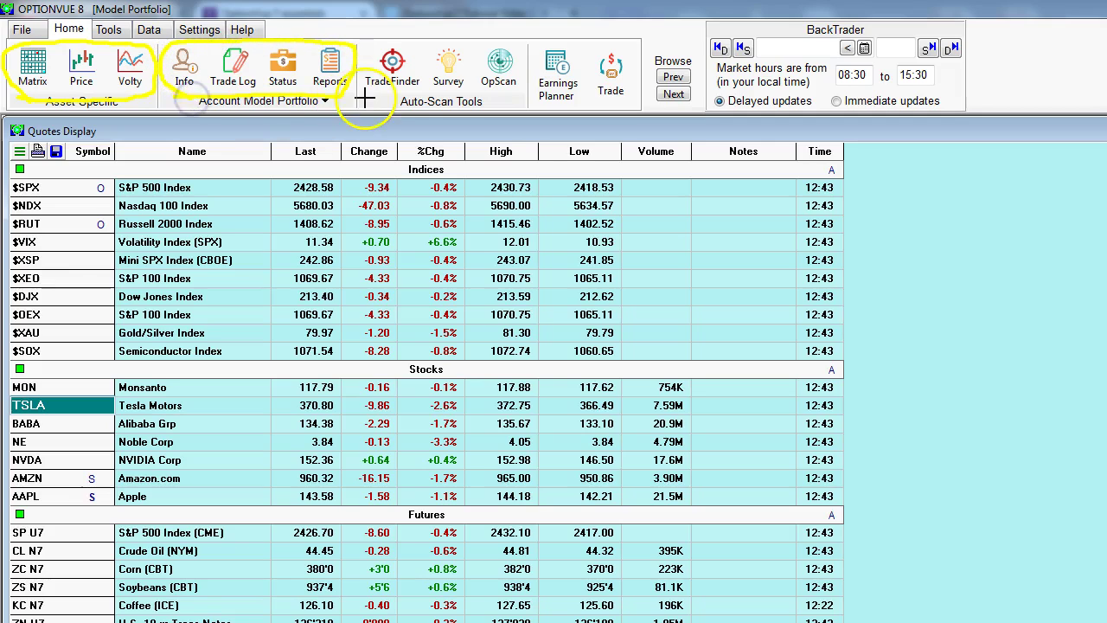
mouse_move(363, 98)
mouse_down()
mouse_move(452, 102)
mouse_move(523, 78)
mouse_move(471, 34)
mouse_move(368, 48)
mouse_move(363, 97)
mouse_up()
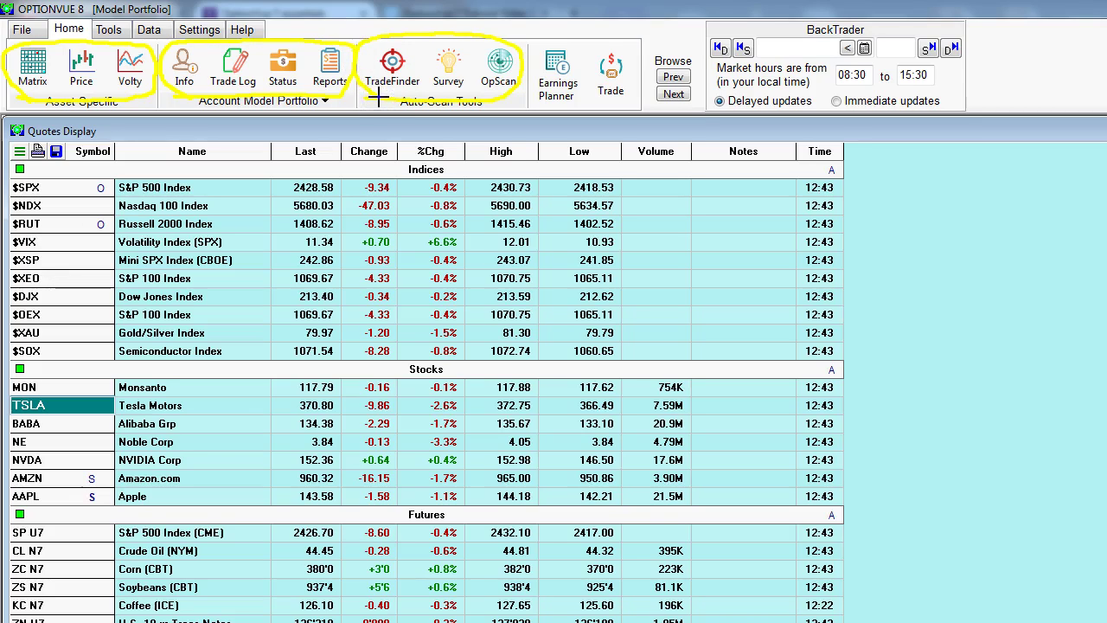
key(e)
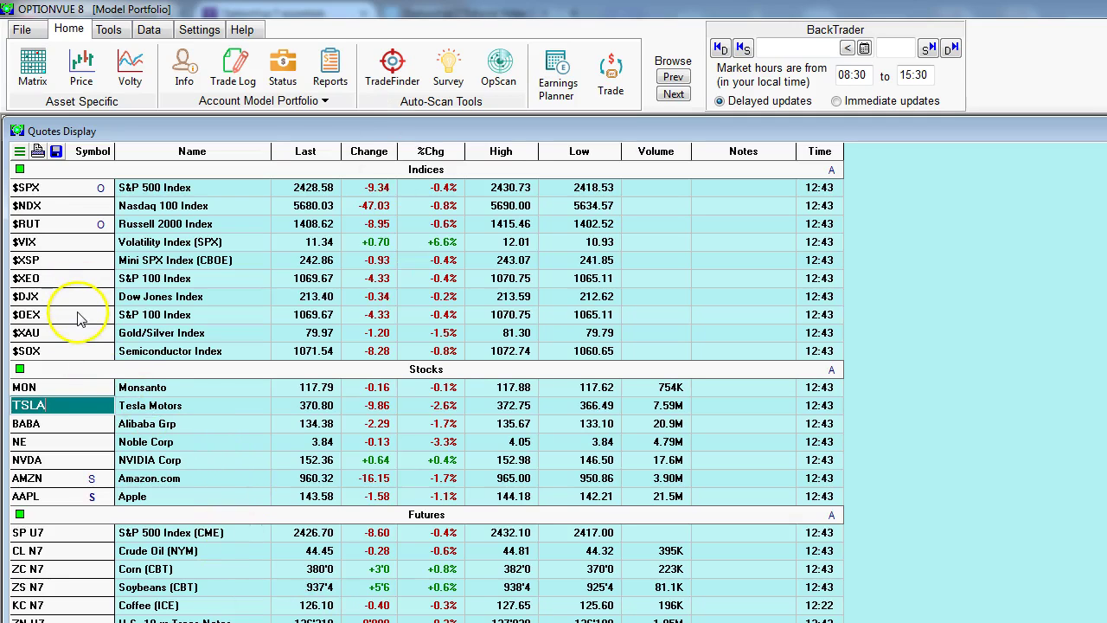
key(F2)
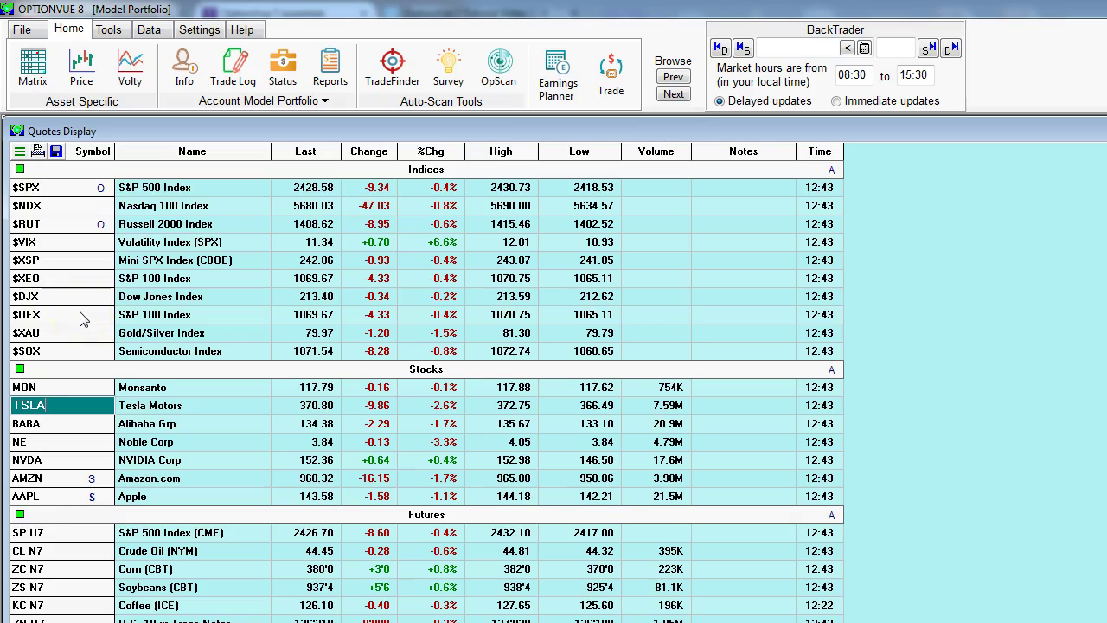
double_click(66, 405)
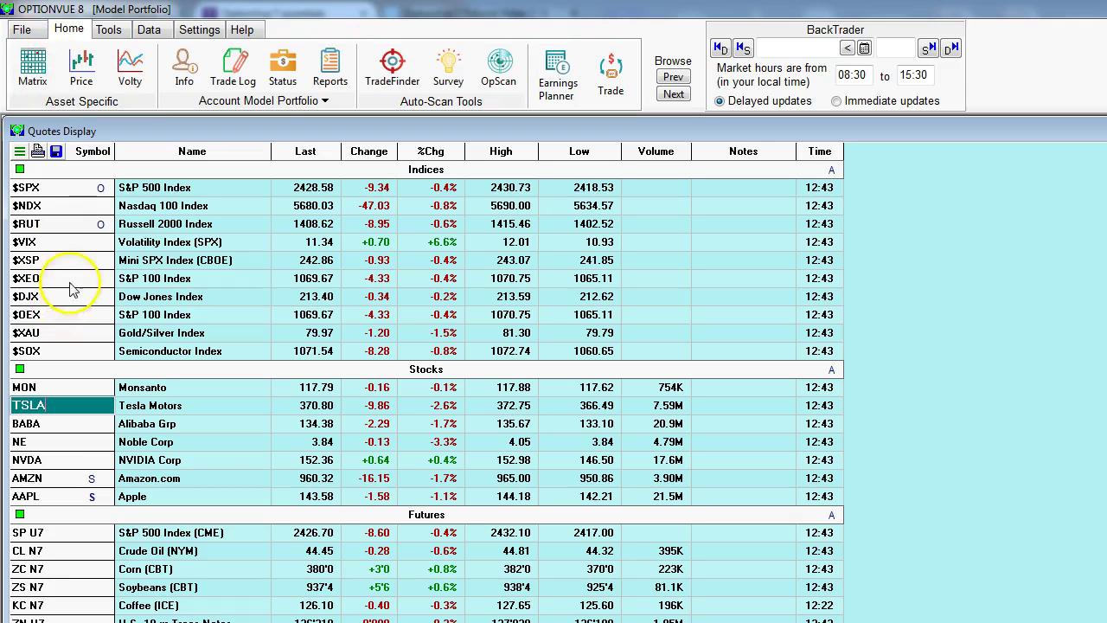
- Open the TSLA option matrix, browse expirations, and select the Jun 30 weekly 380 call trade cell
click(33, 76)
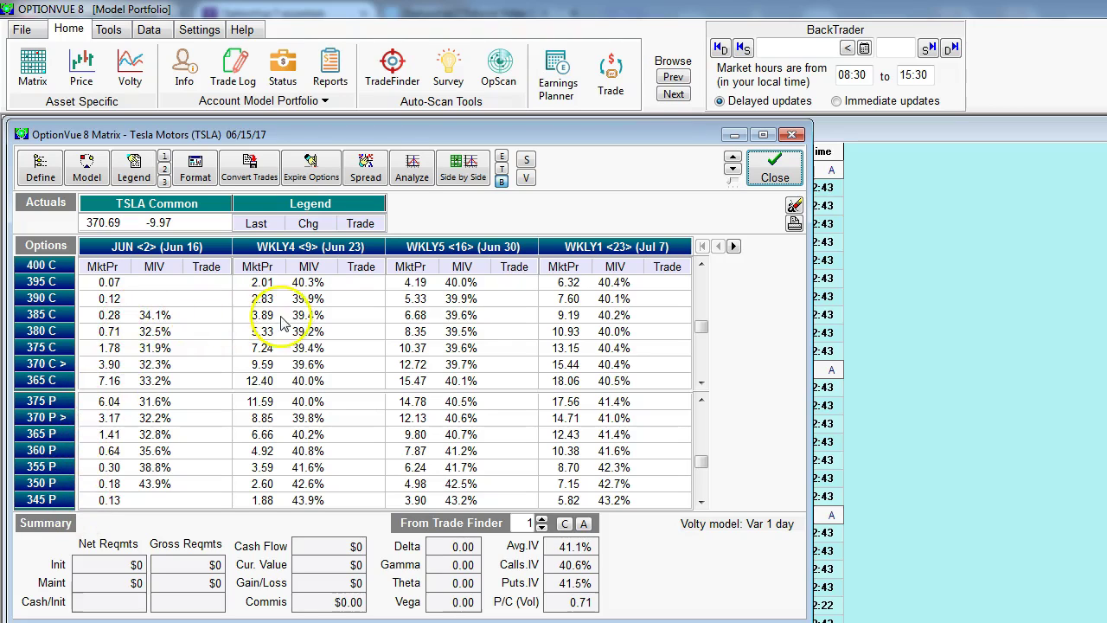
click(734, 246)
click(733, 246)
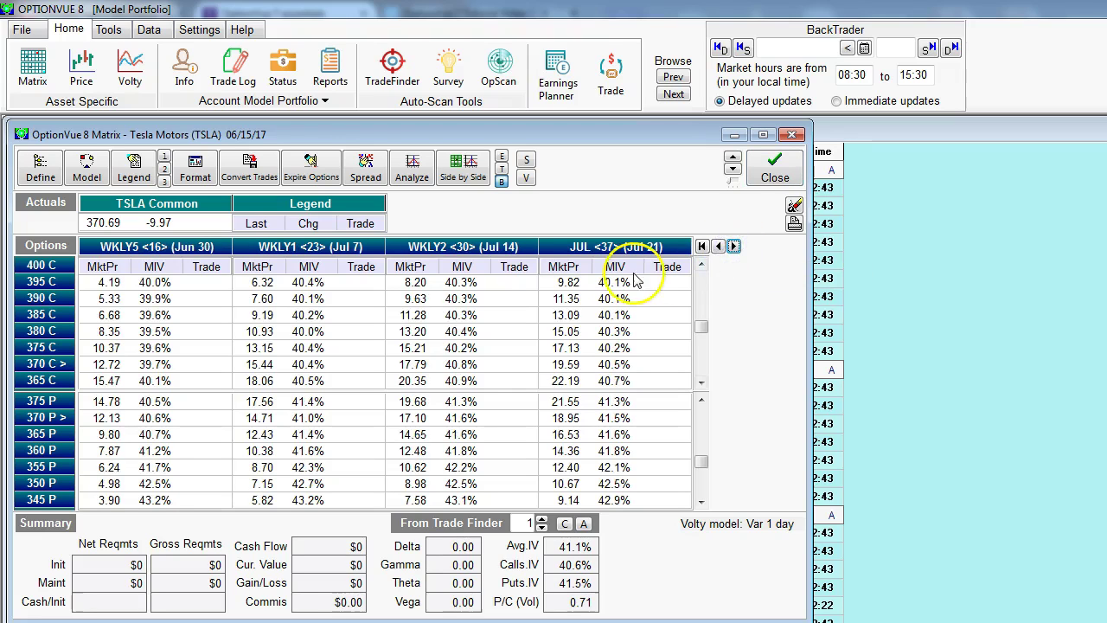
click(733, 246)
click(733, 246)
click(734, 247)
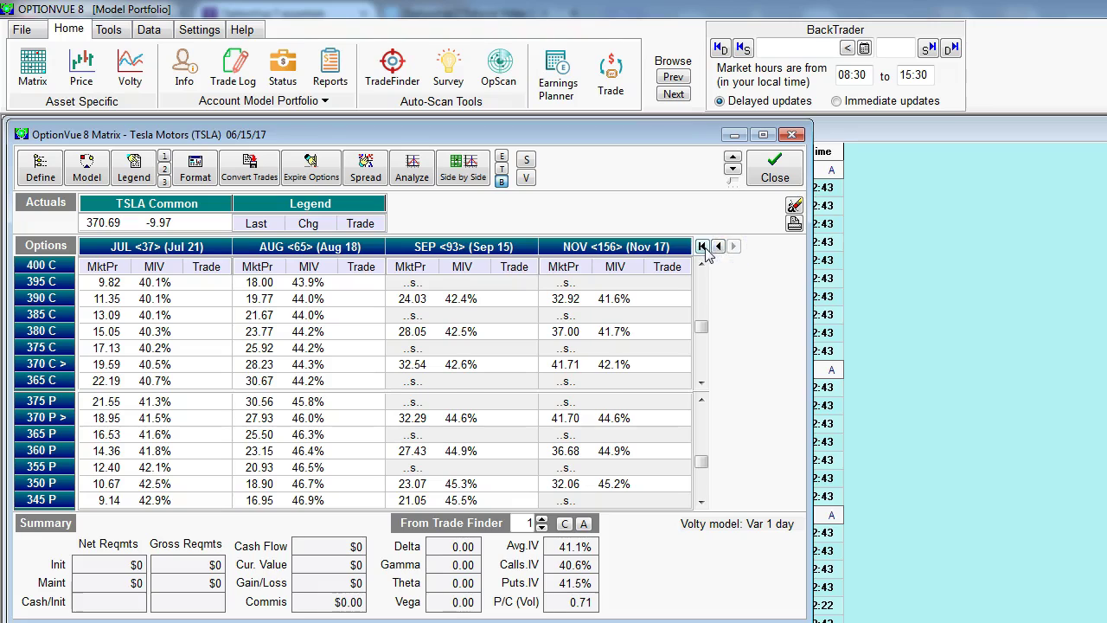
click(702, 247)
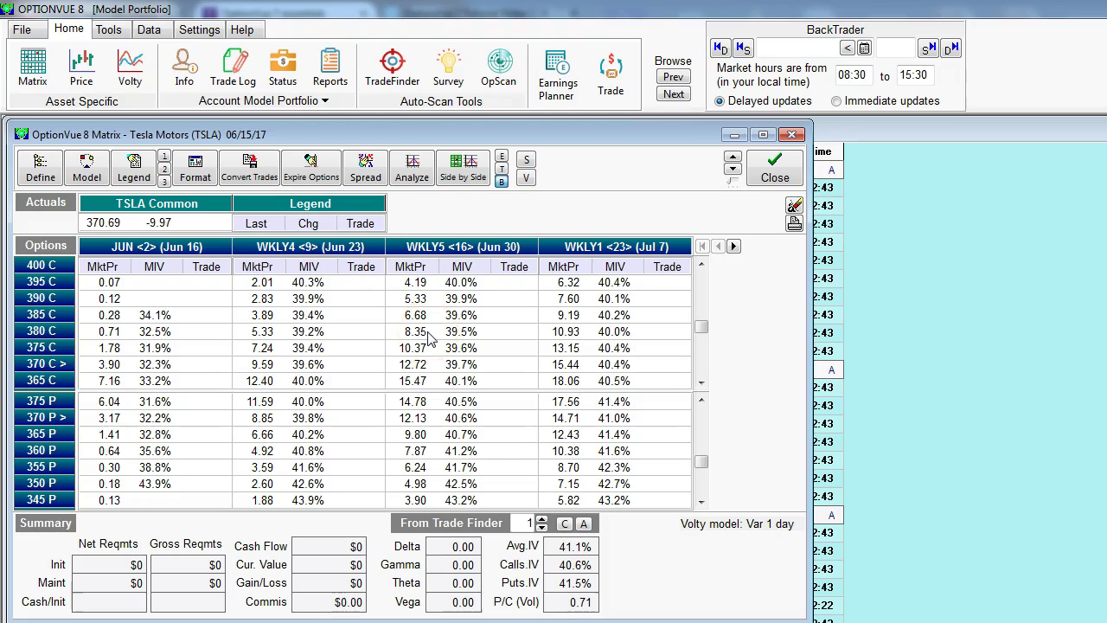
click(509, 332)
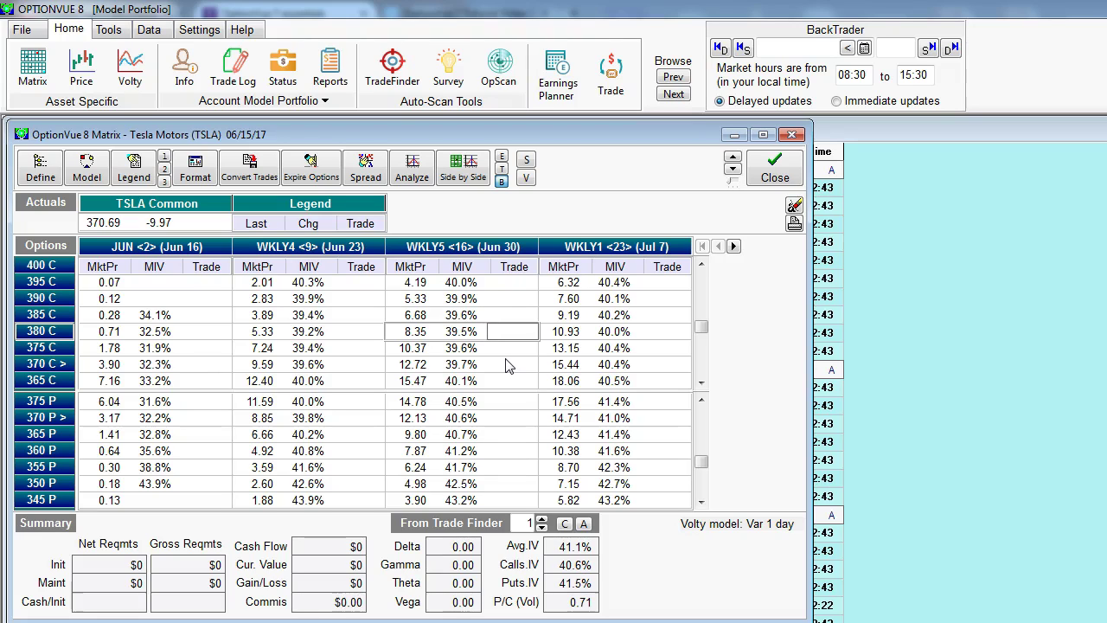
- Commit a +1 trade on the Jun 30 weekly 380 call, costing $850 with 37.88 delta
key(Return)
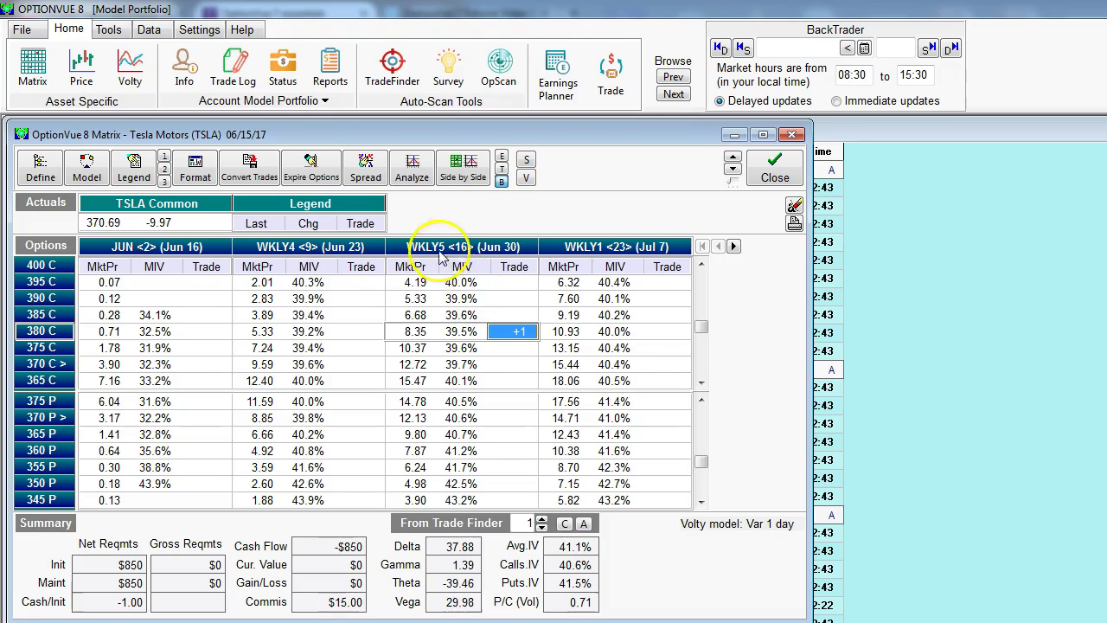
click(411, 170)
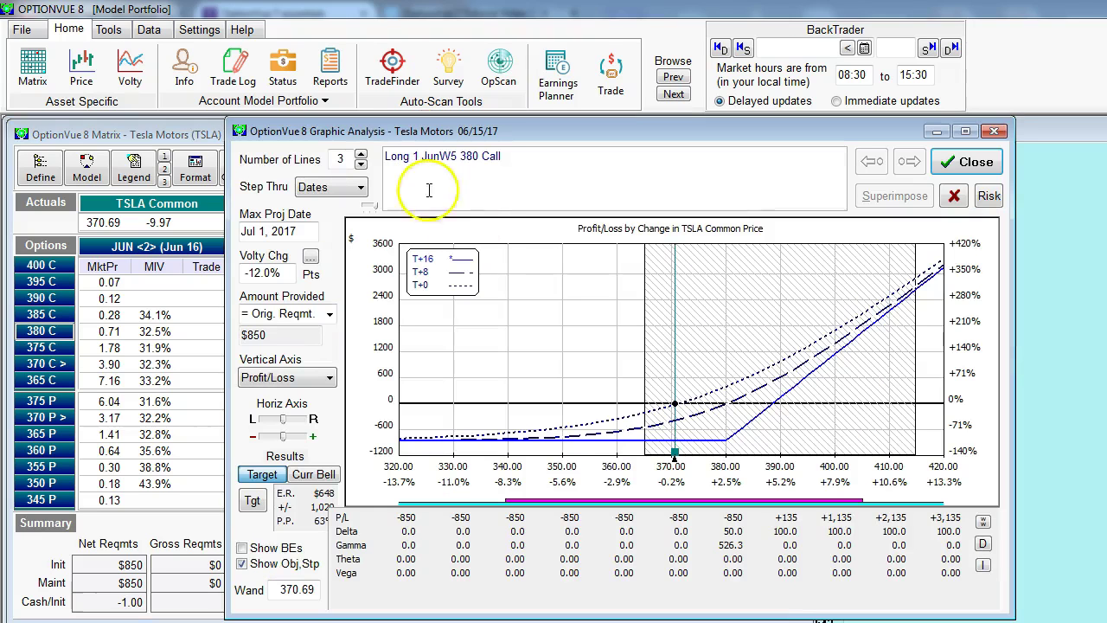
click(252, 500)
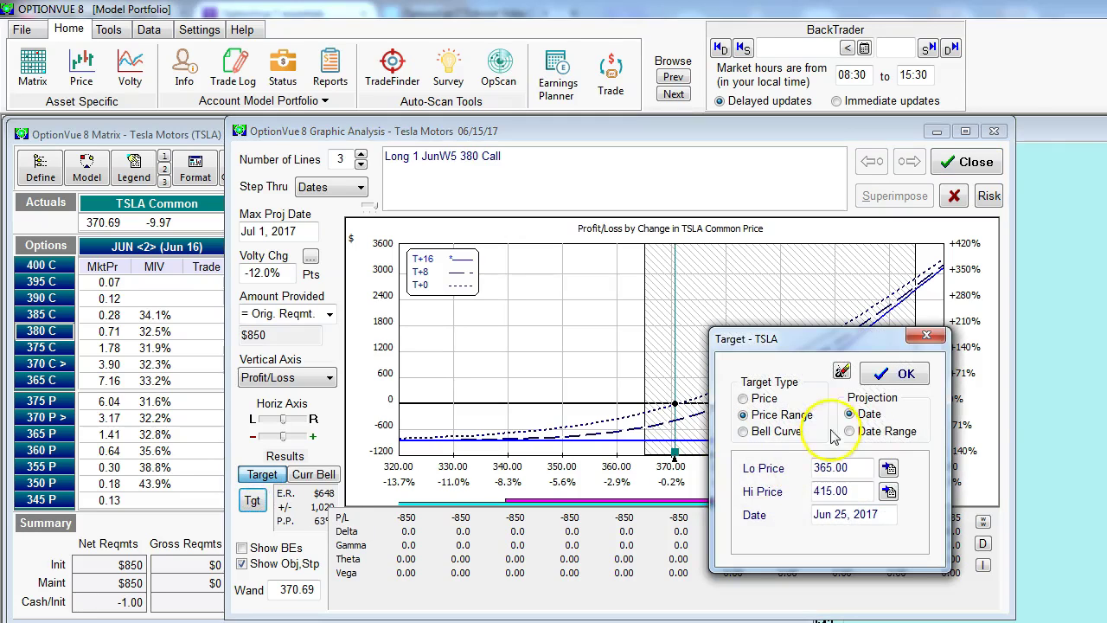
click(897, 373)
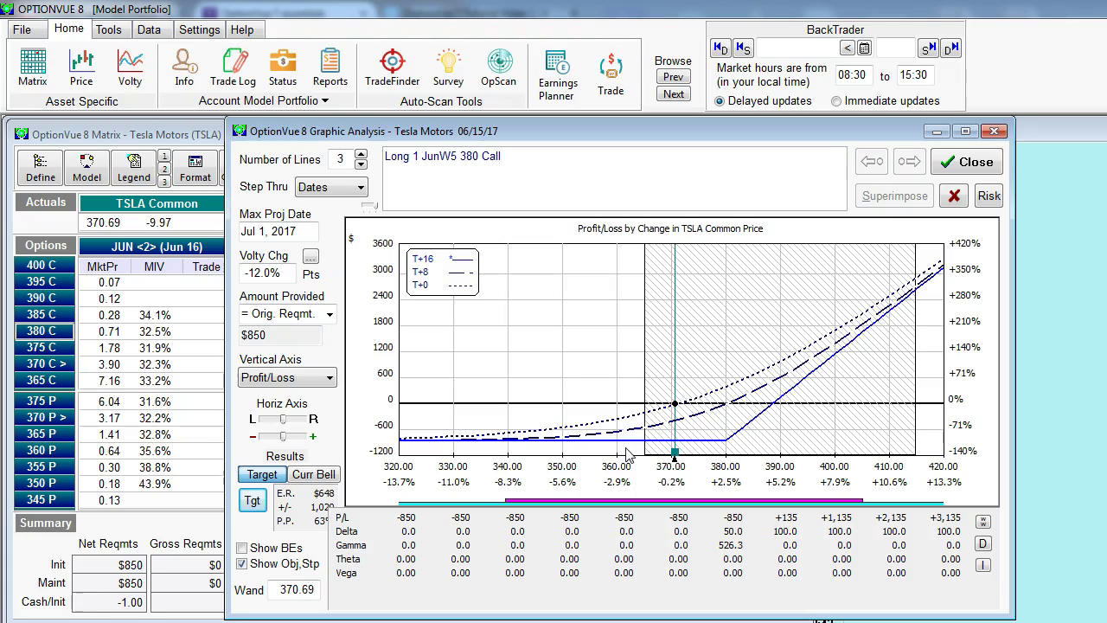
- Show the TSLA matrix and profit/loss chart side by side, narrowing the matrix
click(958, 163)
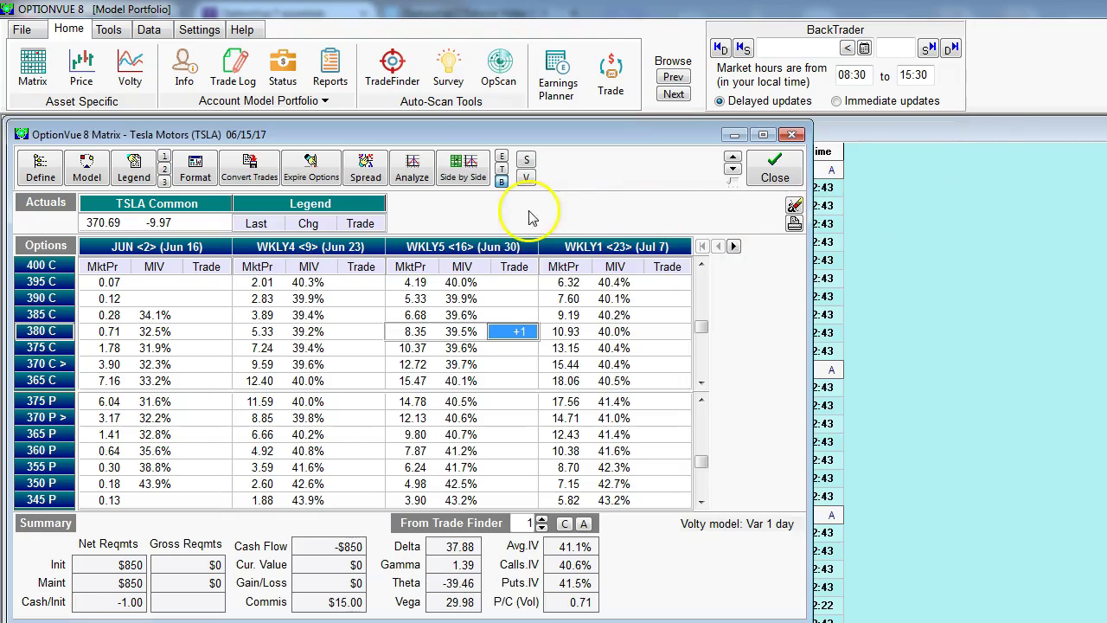
click(463, 170)
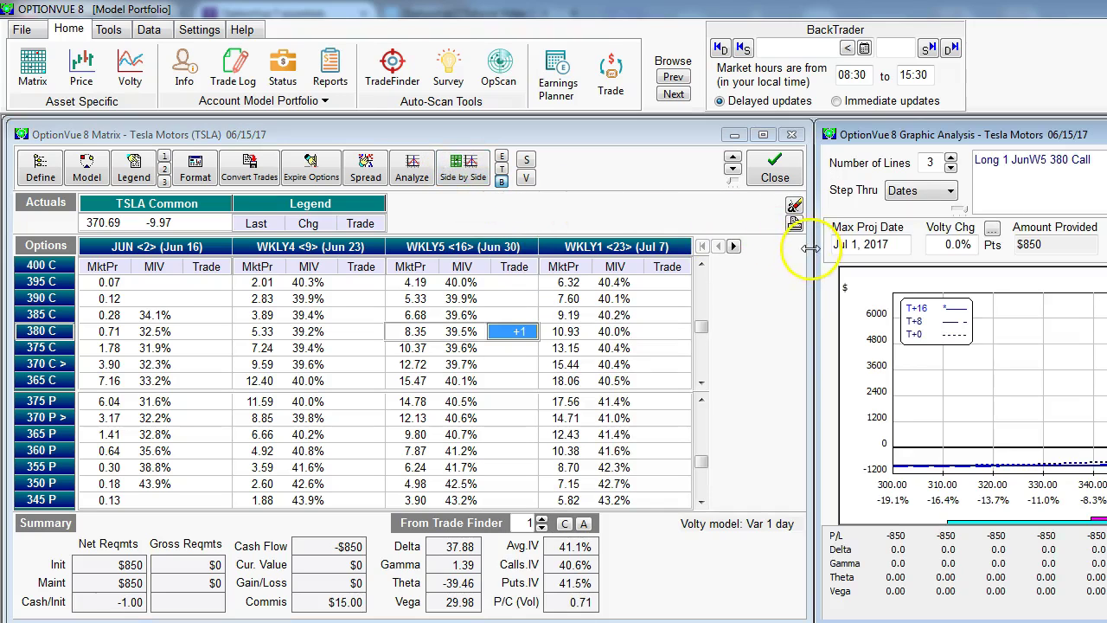
drag(811, 249, 569, 259)
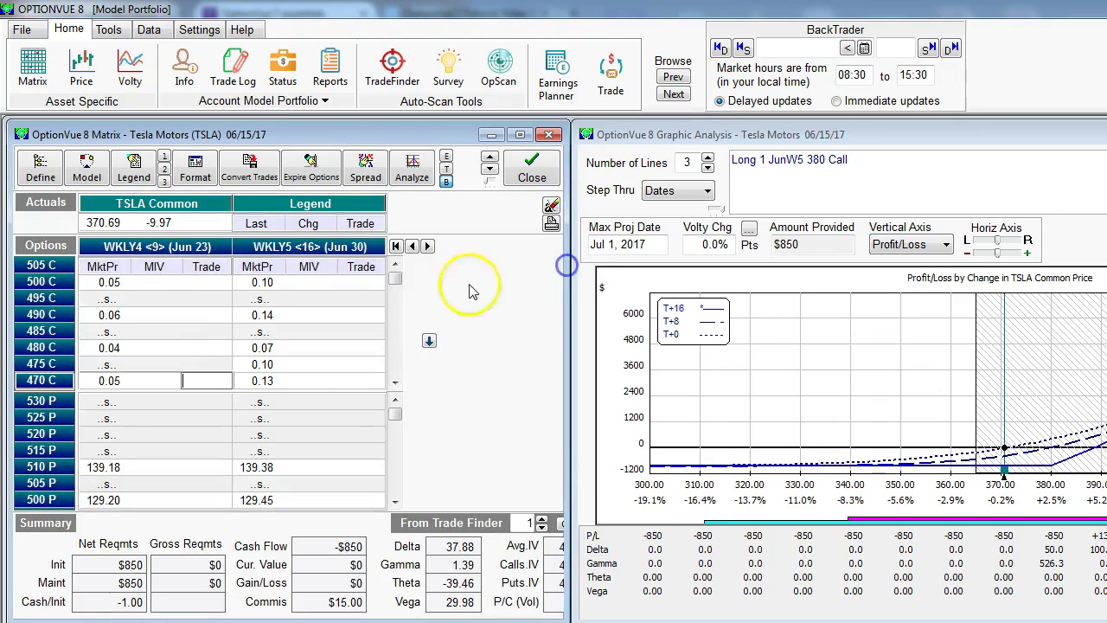
- Page the matrix back to Jun 16, then forward to the Jun 30 and Jul 7 expirations
click(427, 246)
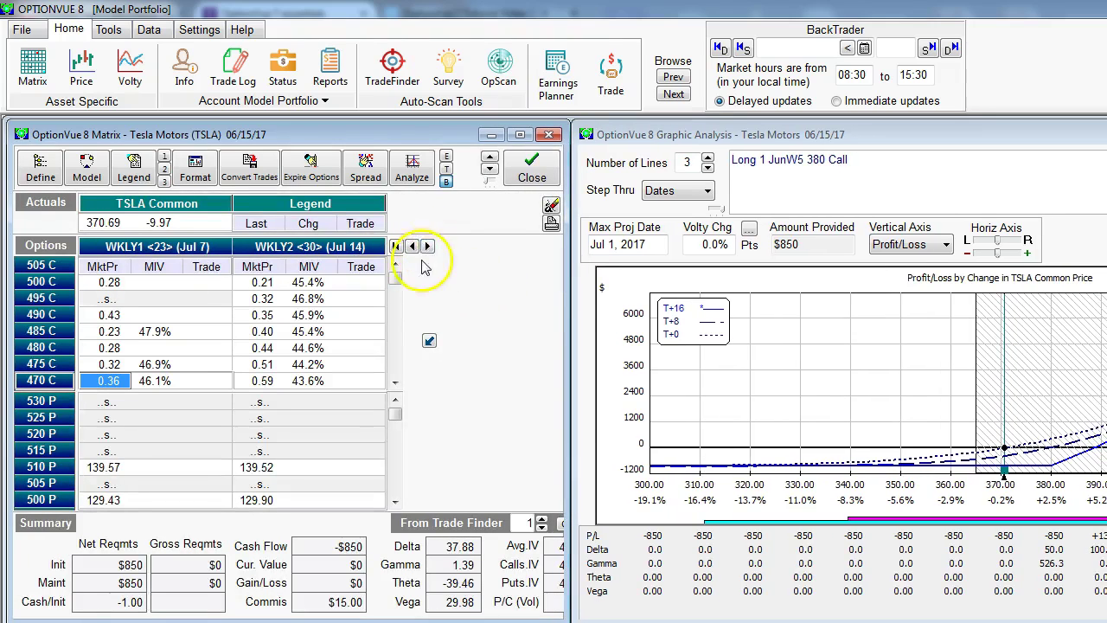
drag(396, 276, 398, 285)
click(412, 246)
click(411, 247)
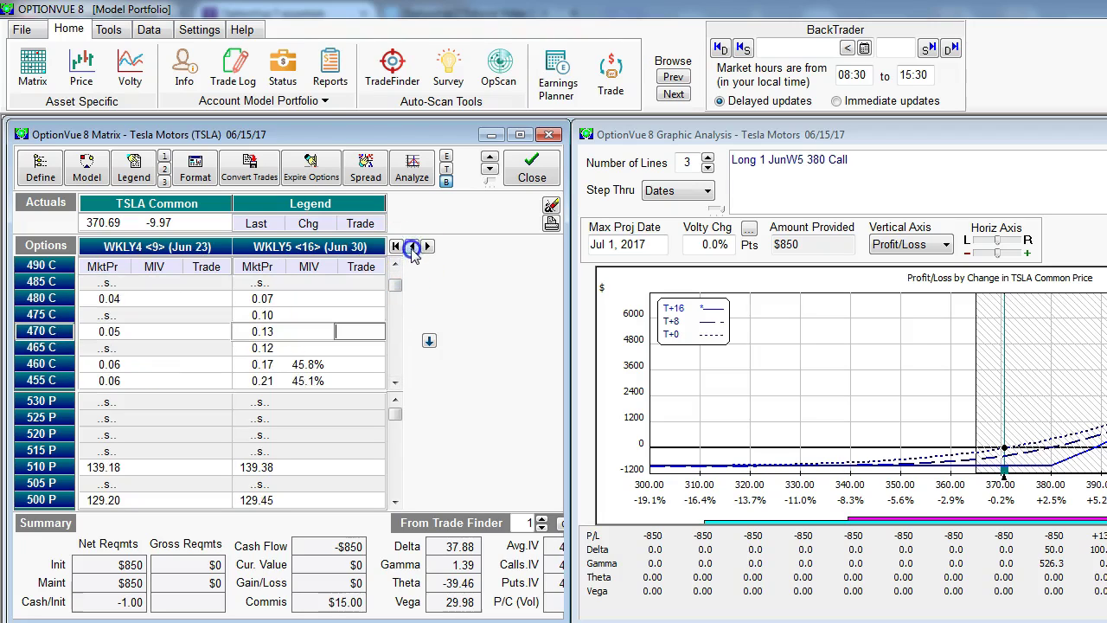
click(412, 247)
drag(395, 281, 399, 330)
click(428, 247)
click(427, 246)
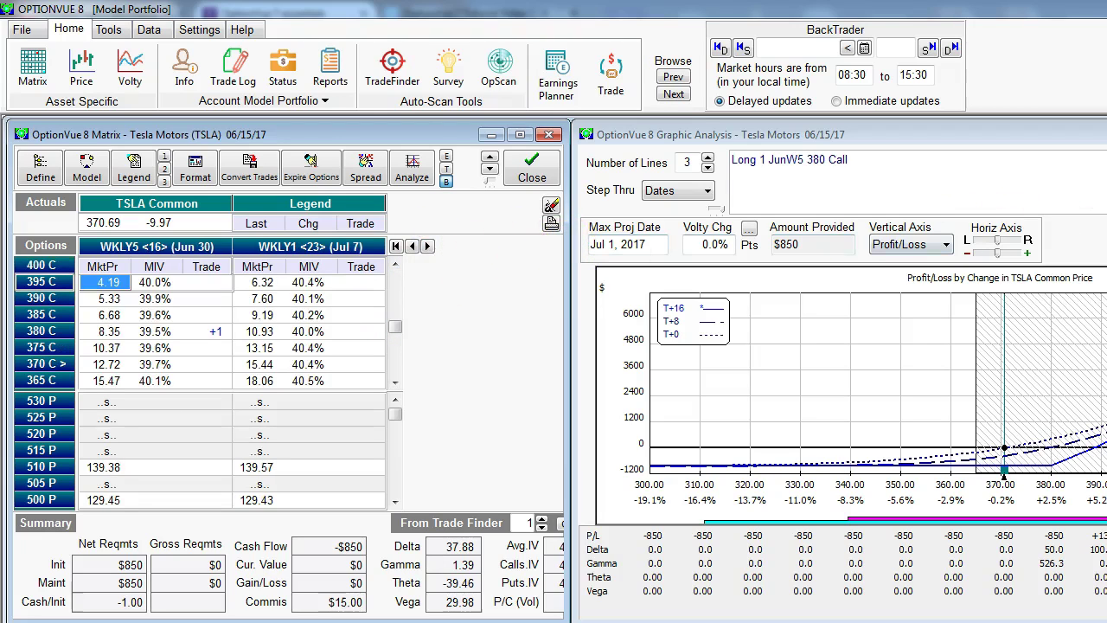
- Fit the chart on screen, then short one 390 call instead of the 385, forming a 380/390 spread
drag(1105, 278, 1064, 279)
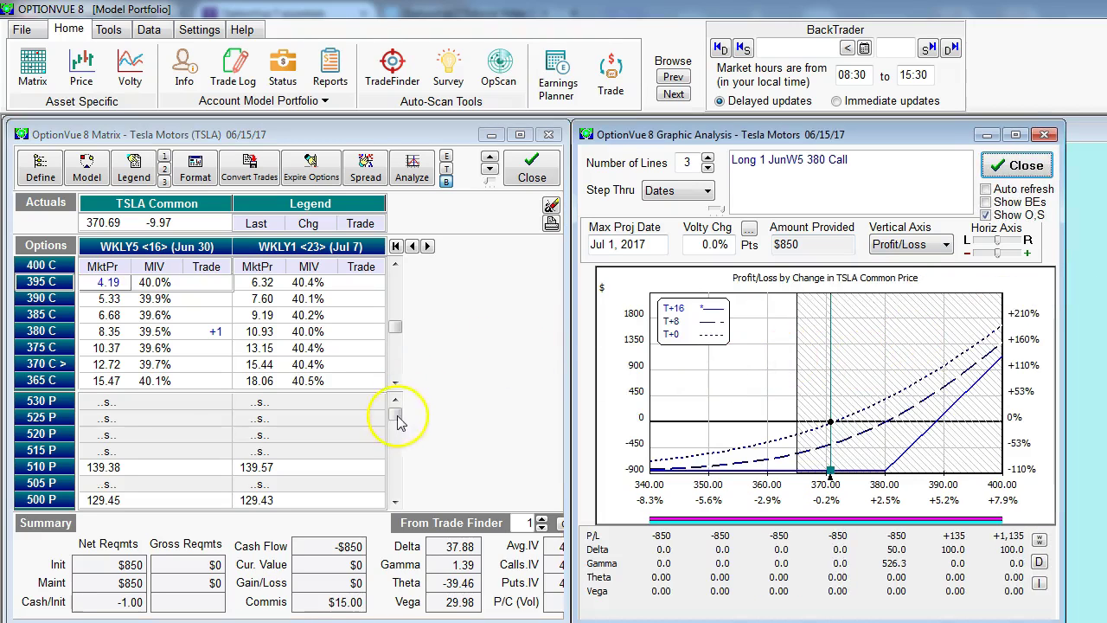
drag(395, 422, 395, 468)
click(218, 317)
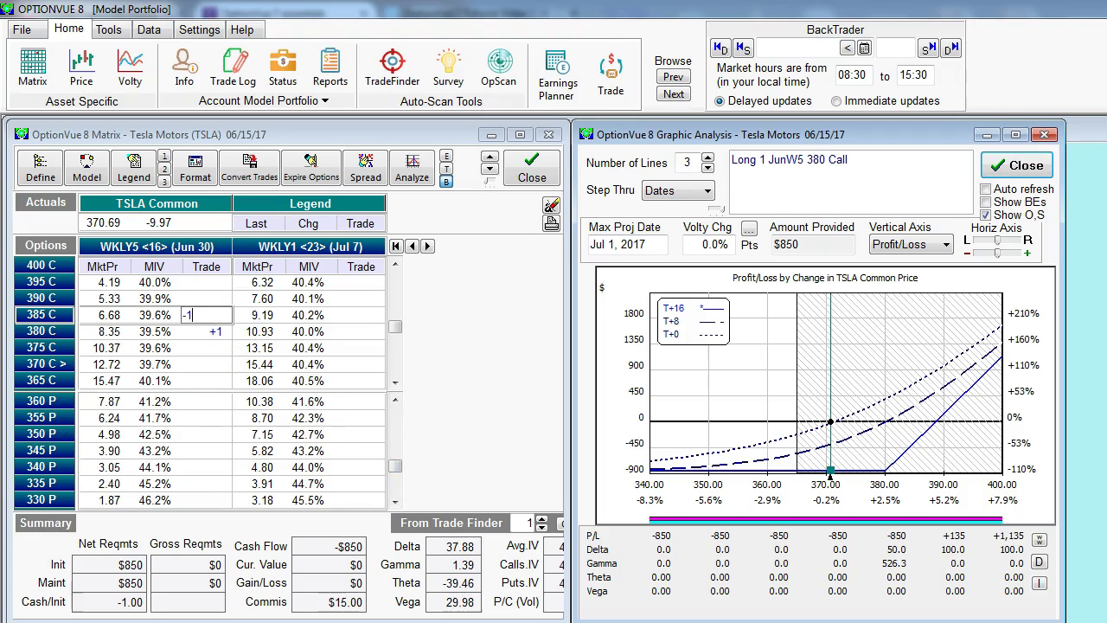
key(Return)
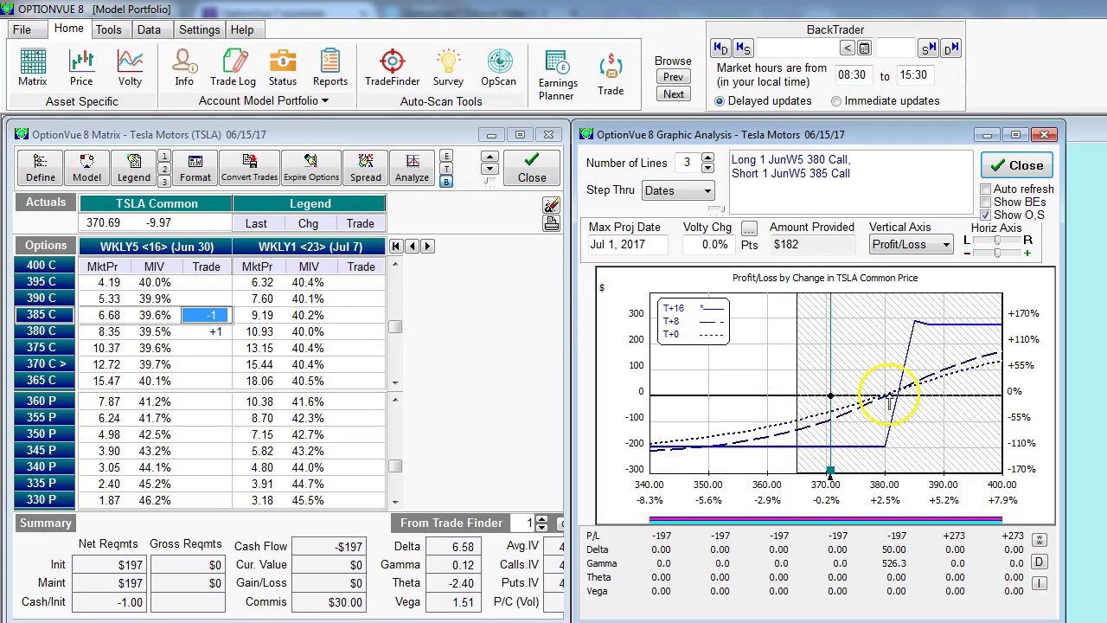
key(Delete)
click(219, 300)
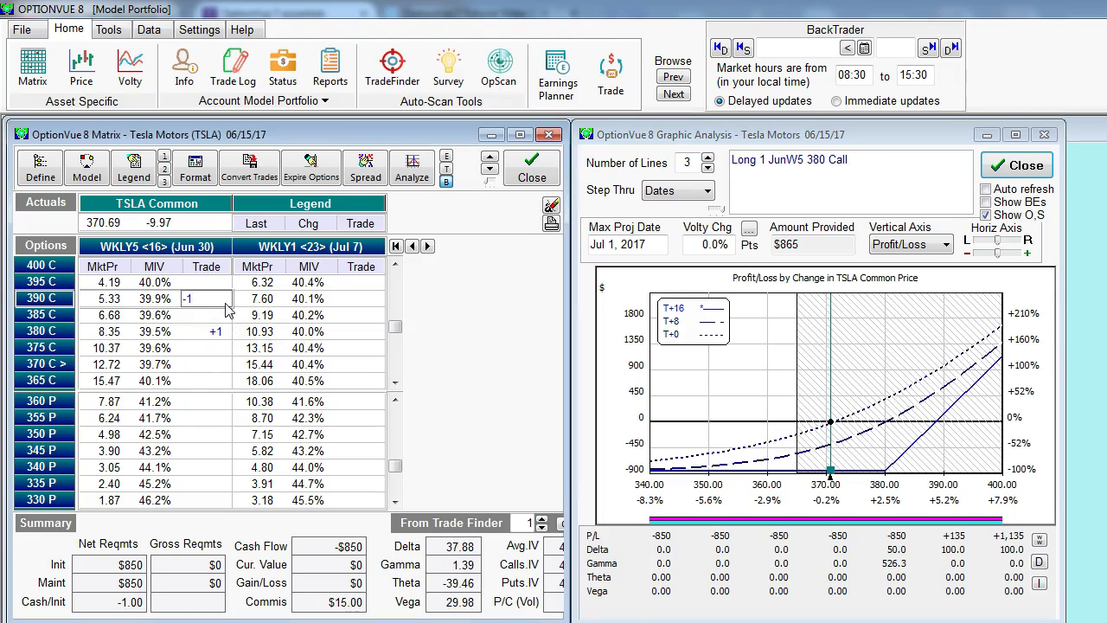
key(Return)
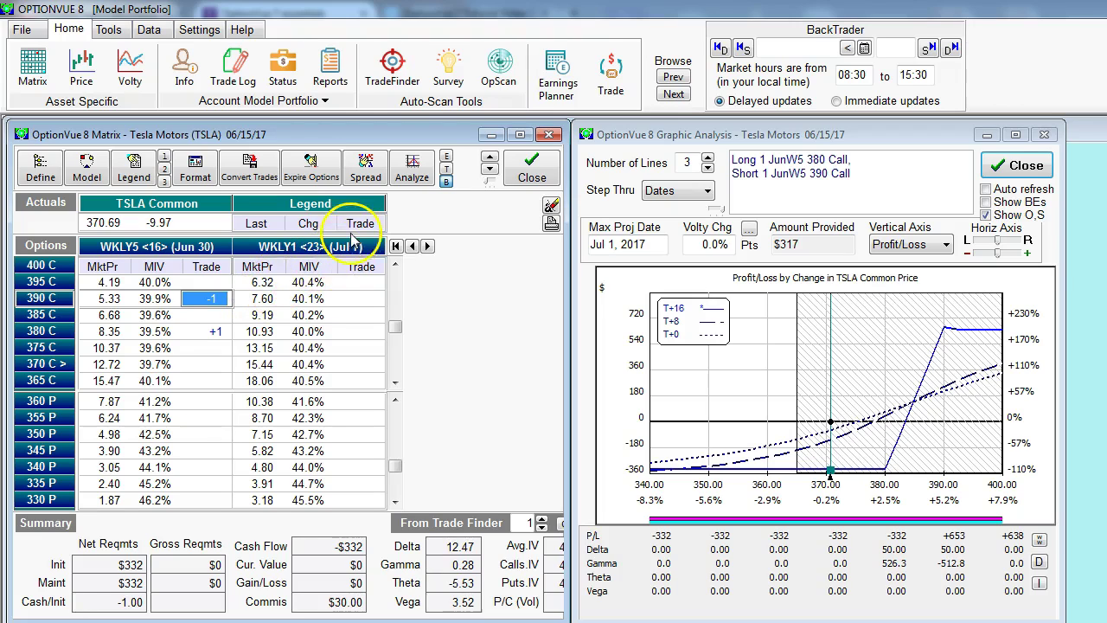
- Close the chart and TSLA matrix, and open the account Info settings
click(1020, 165)
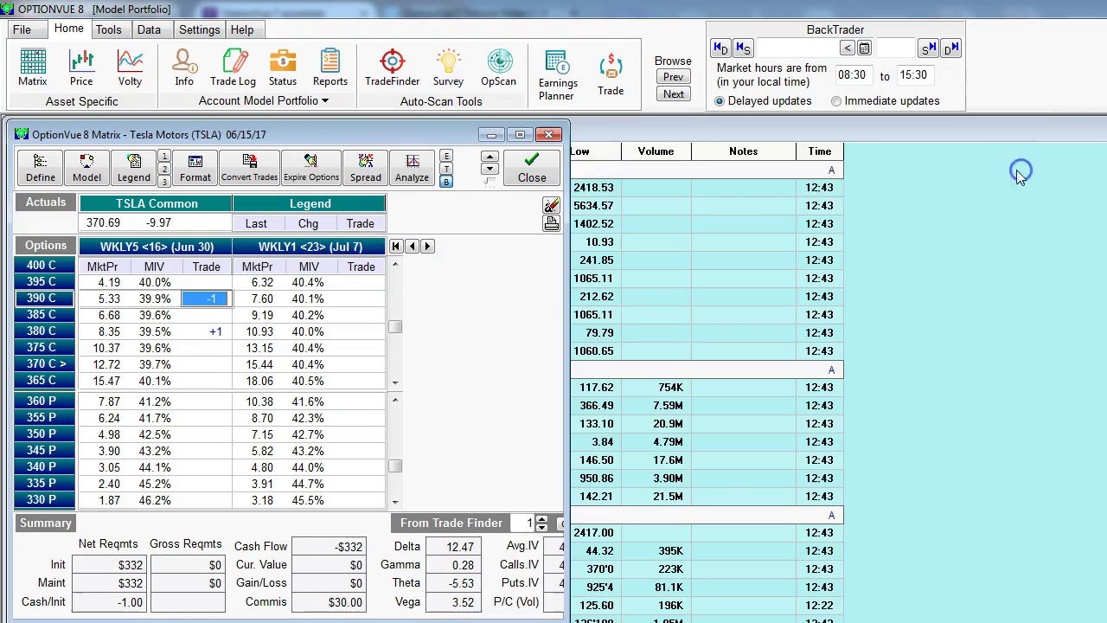
click(533, 173)
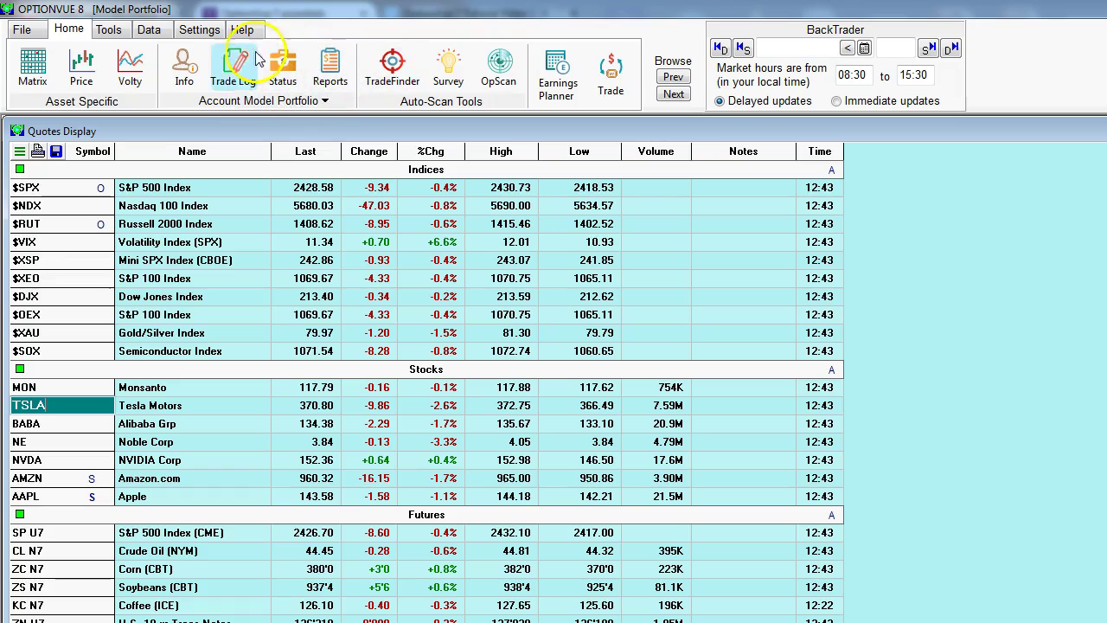
click(188, 78)
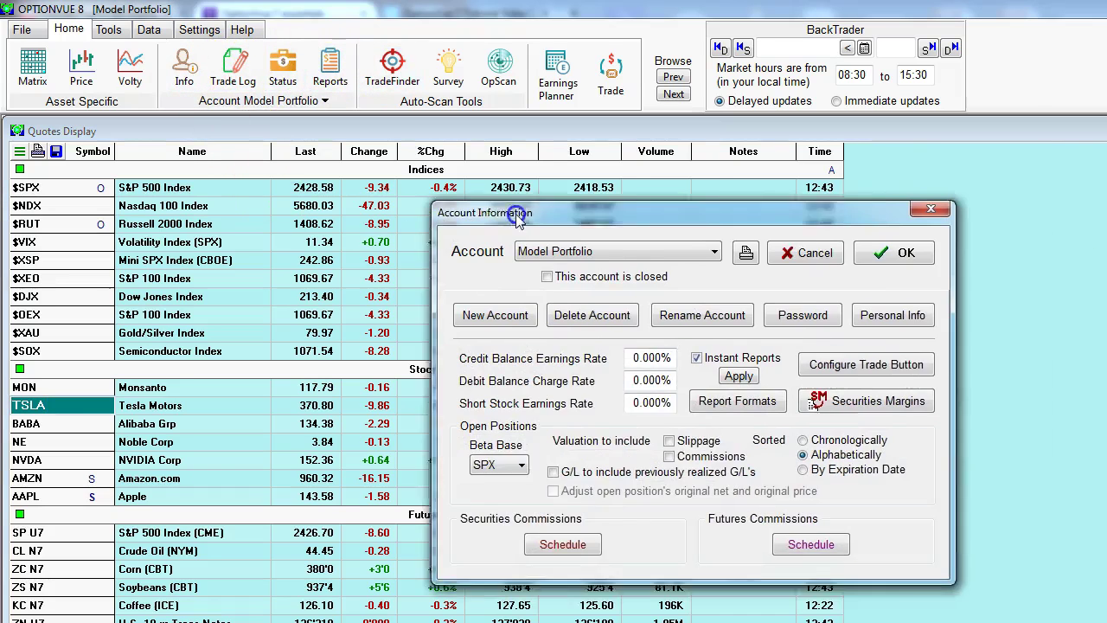
drag(517, 216, 409, 162)
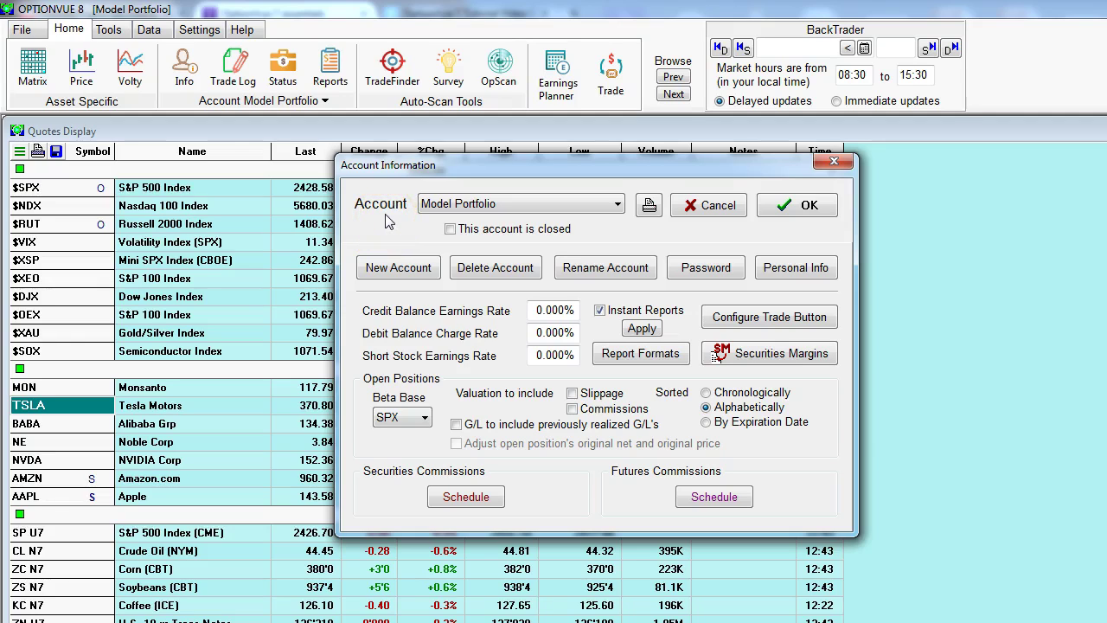
- Leave the order-routing broker set to None
click(754, 318)
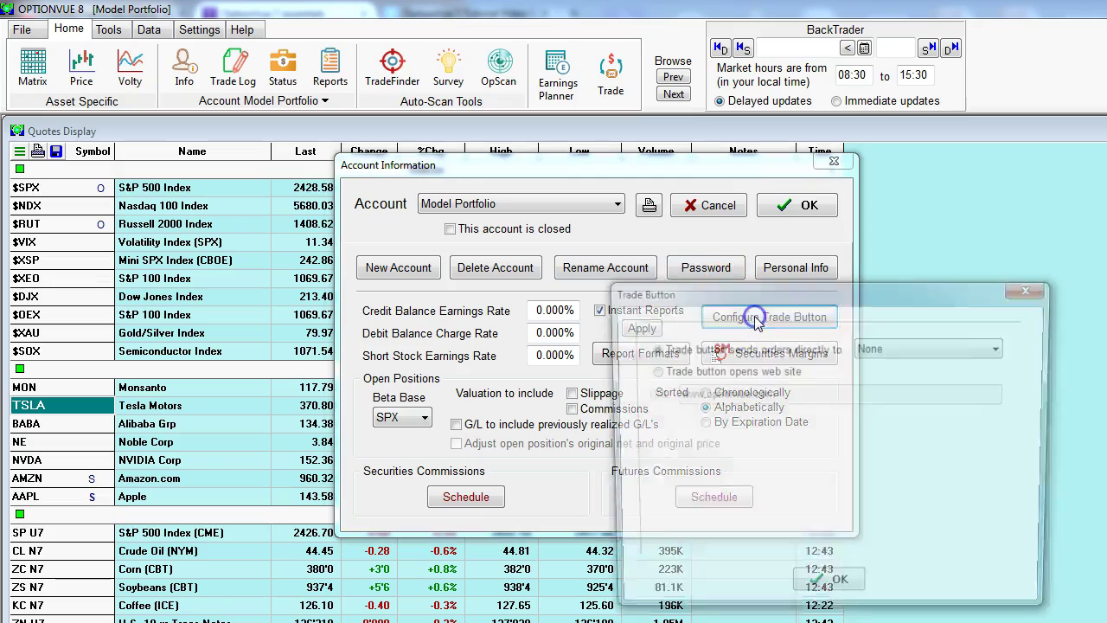
click(884, 347)
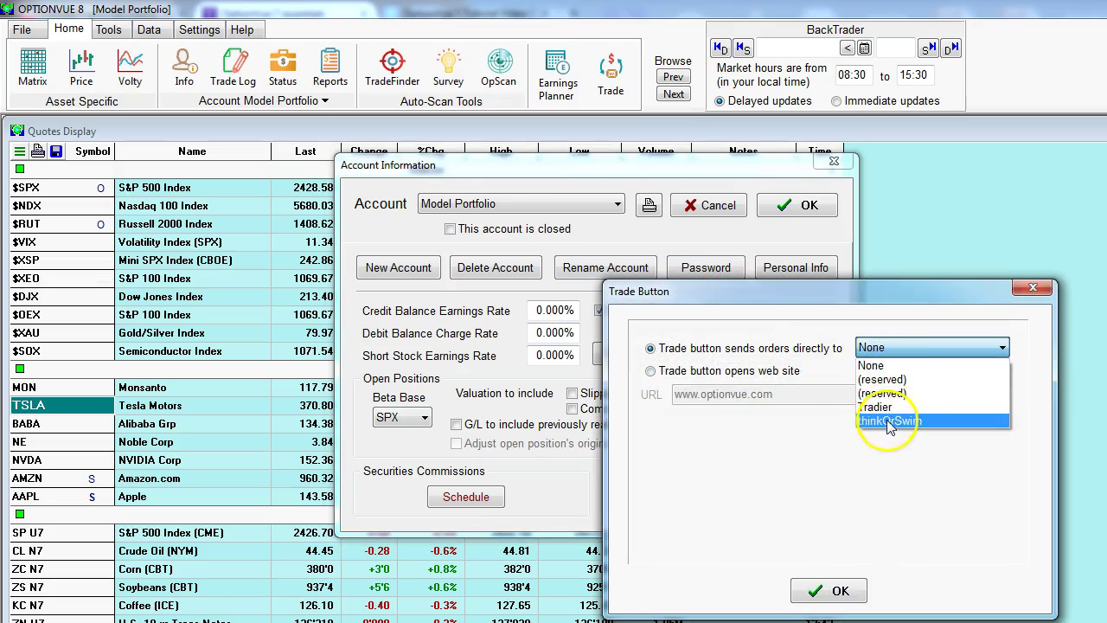
click(843, 593)
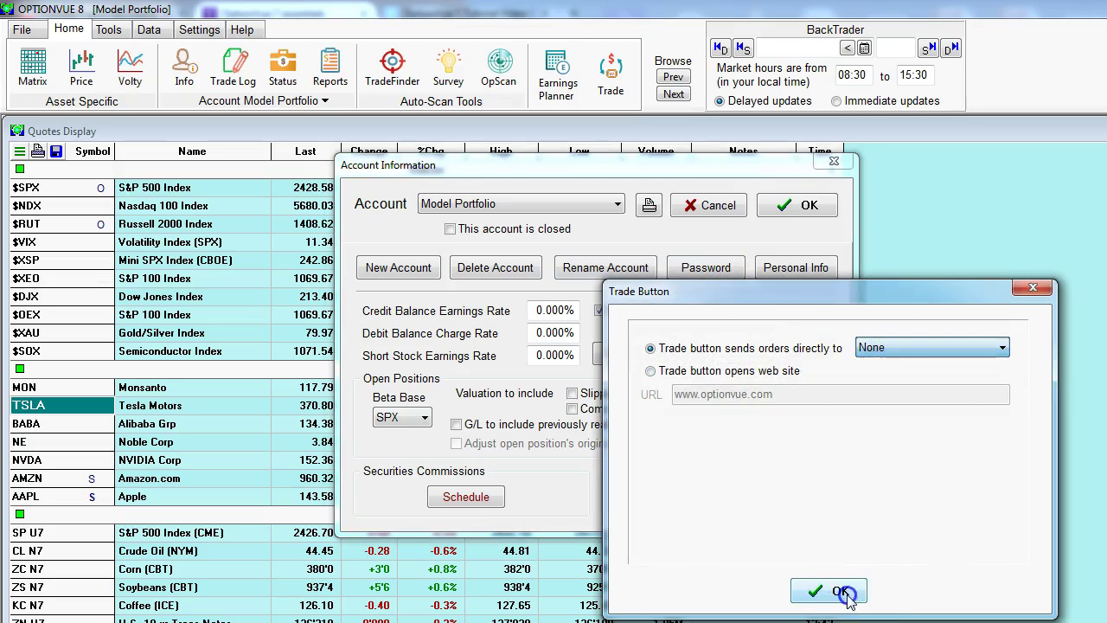
click(1033, 287)
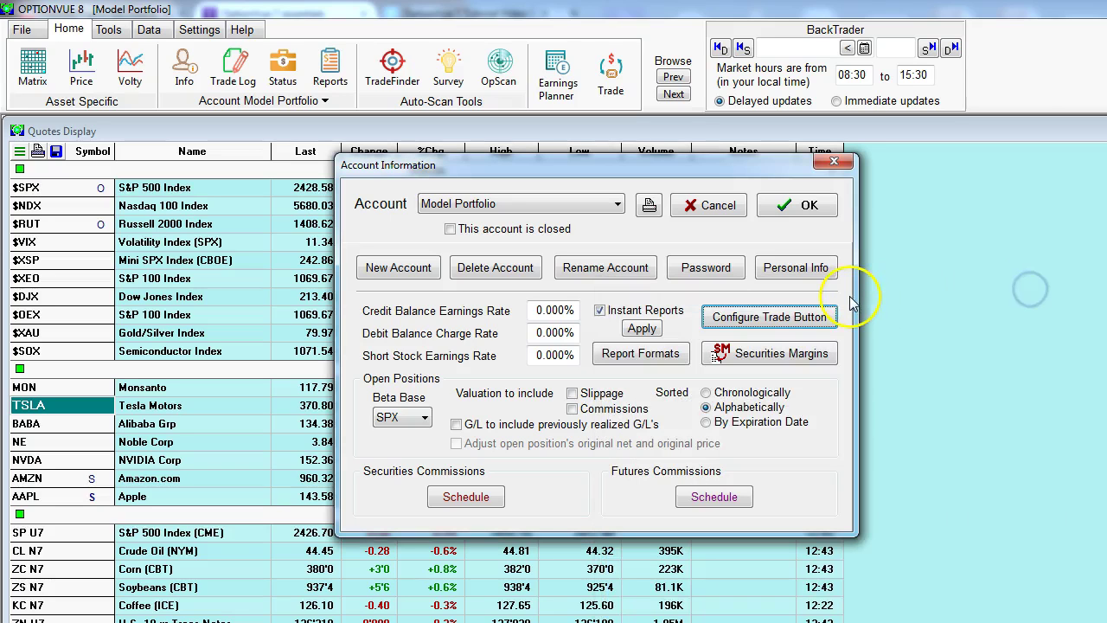
- Keep Model Portfolio as the account and close the settings unchanged
click(617, 204)
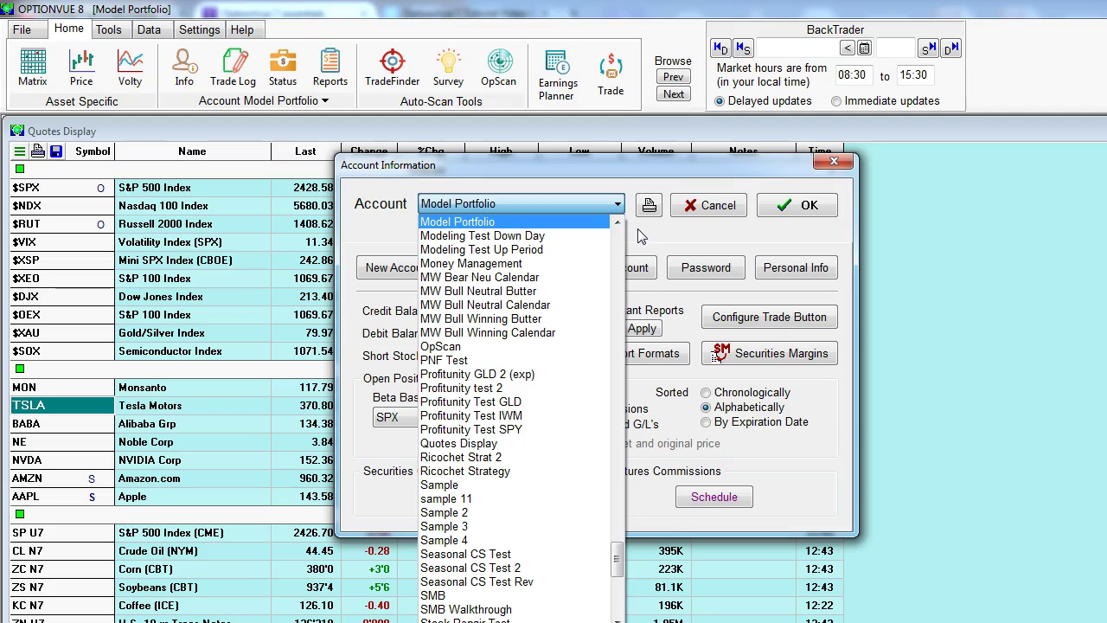
click(640, 237)
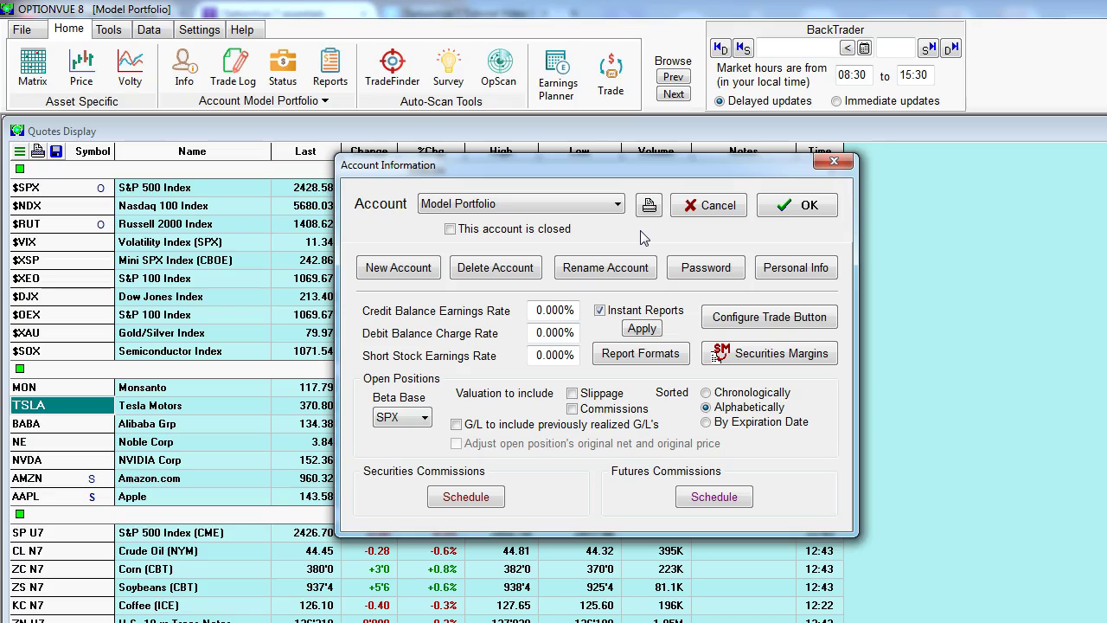
click(785, 207)
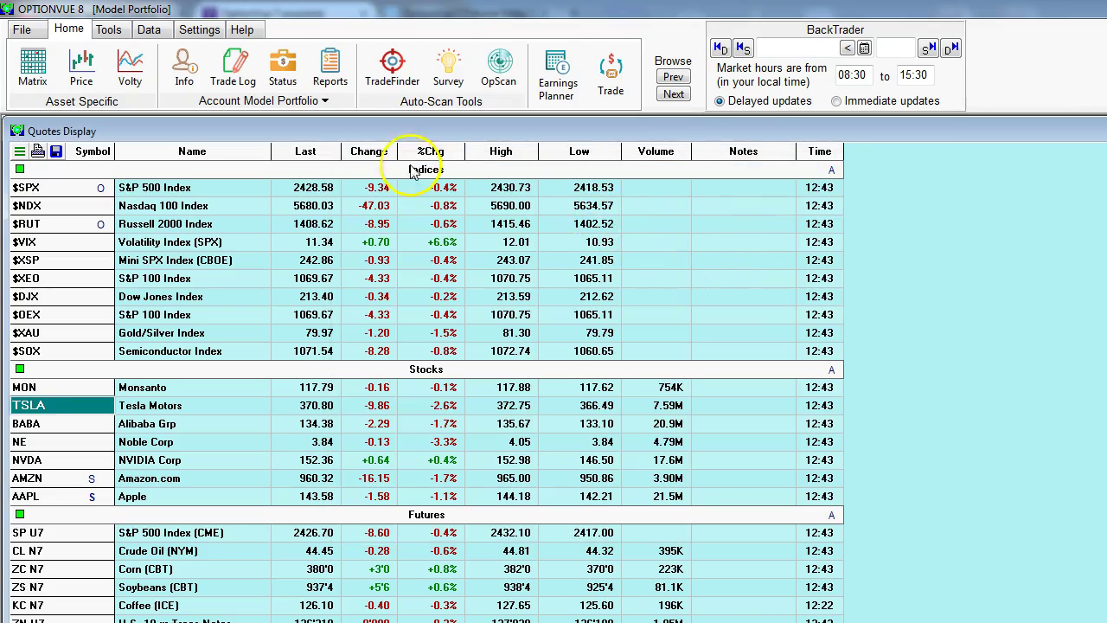
- Open the Model Portfolio status and its HedgeFinder portfolio analysis, centred on screen
click(282, 67)
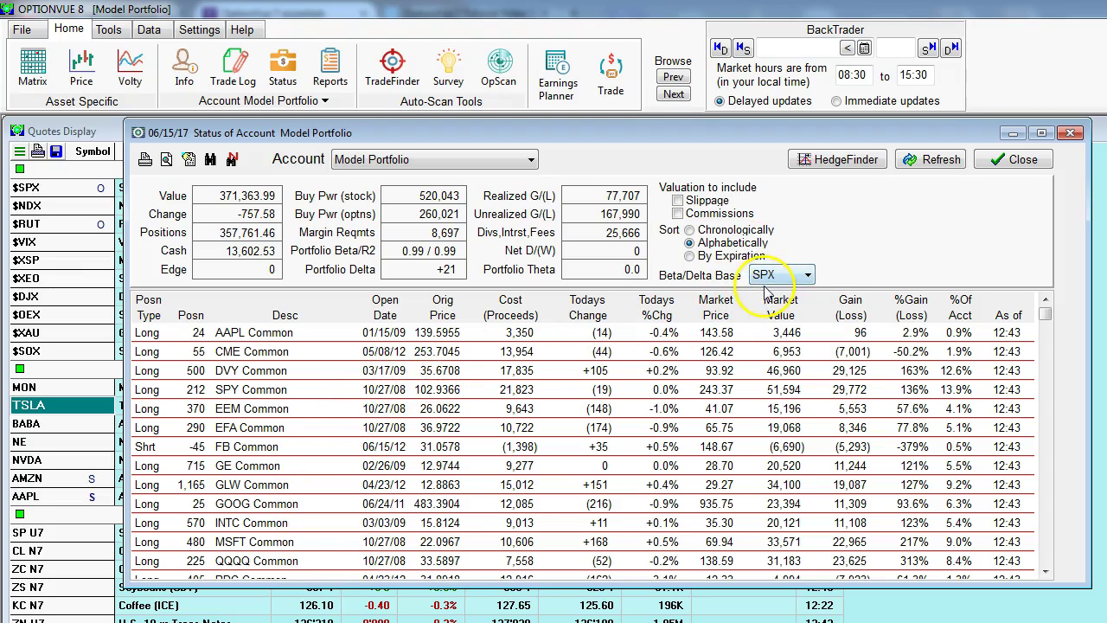
click(843, 165)
drag(818, 234, 547, 127)
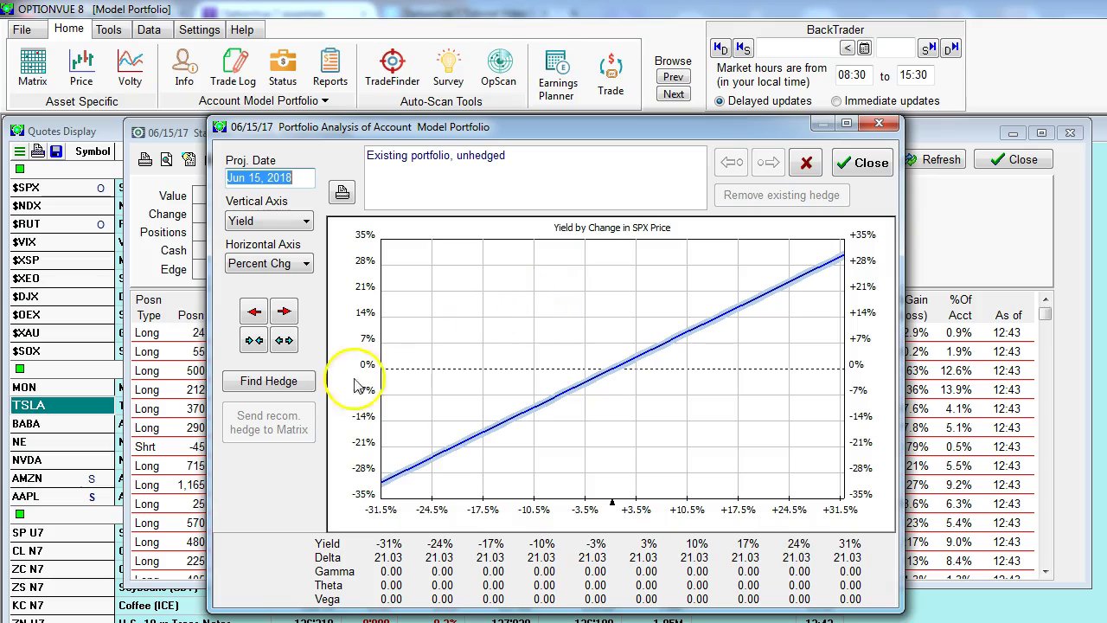
- Find a two-month hedge allowing a 5% decline, selling call credit spreads to fund puts
click(256, 385)
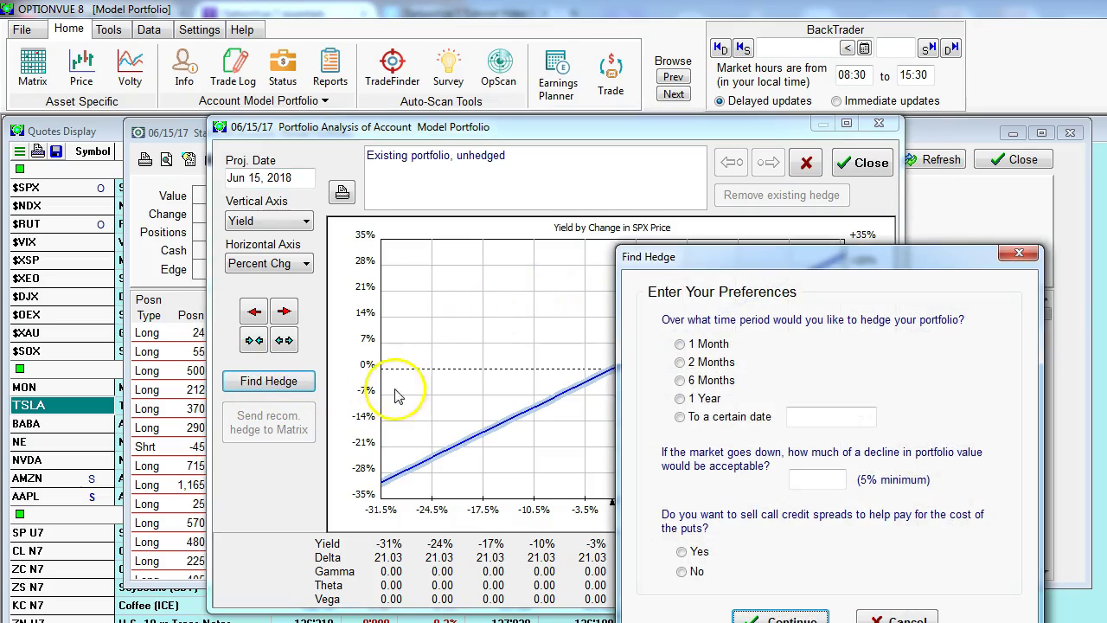
click(679, 362)
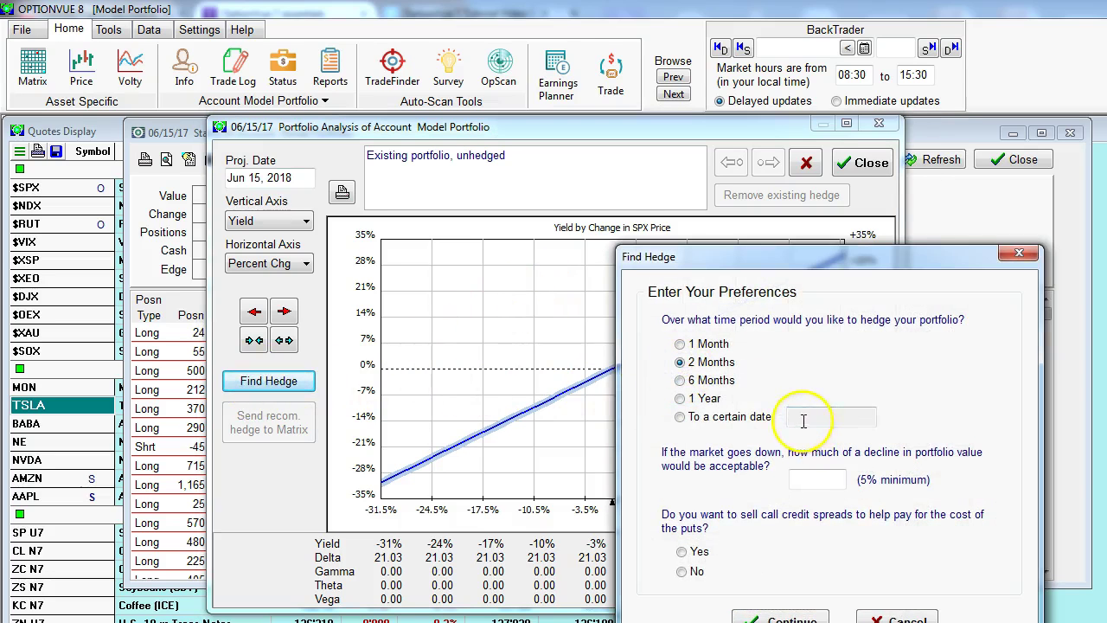
click(802, 478)
text(5)
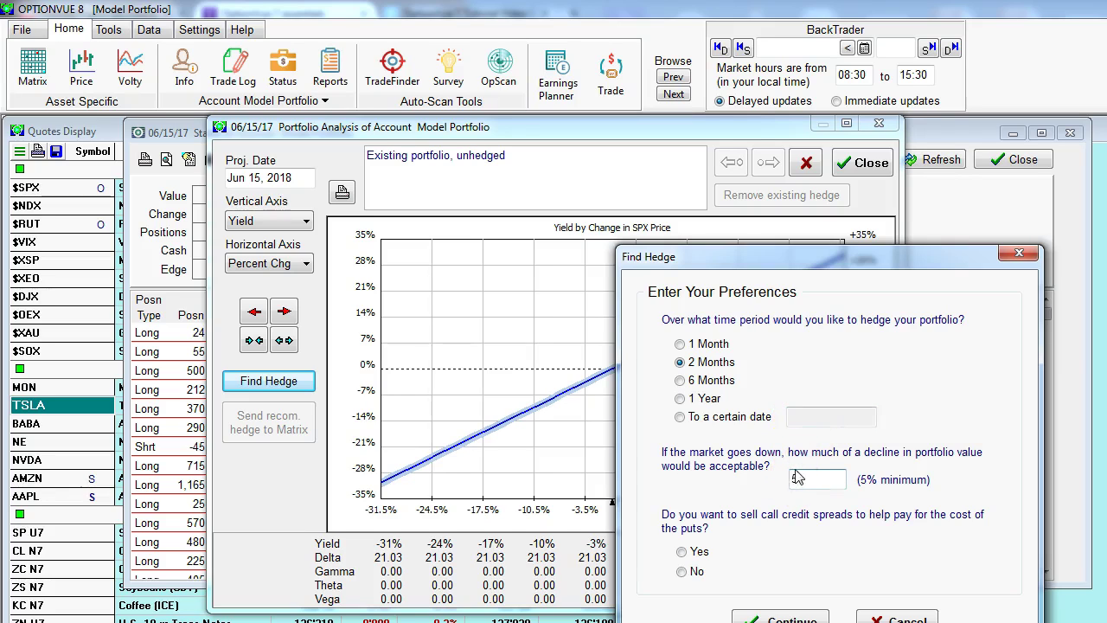
key(Tab)
click(681, 553)
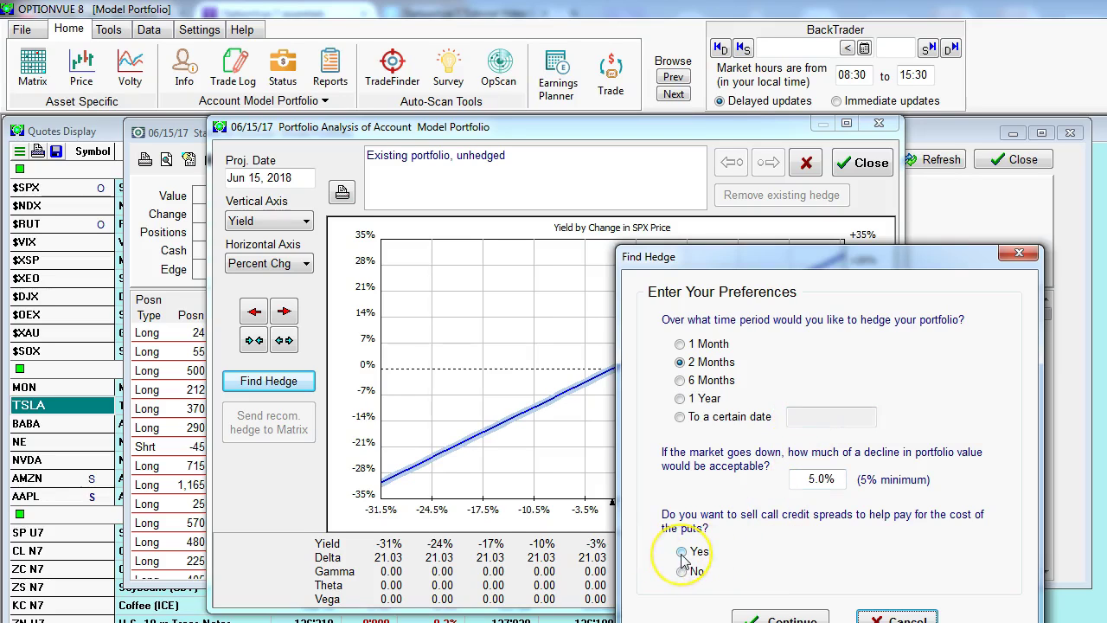
click(682, 553)
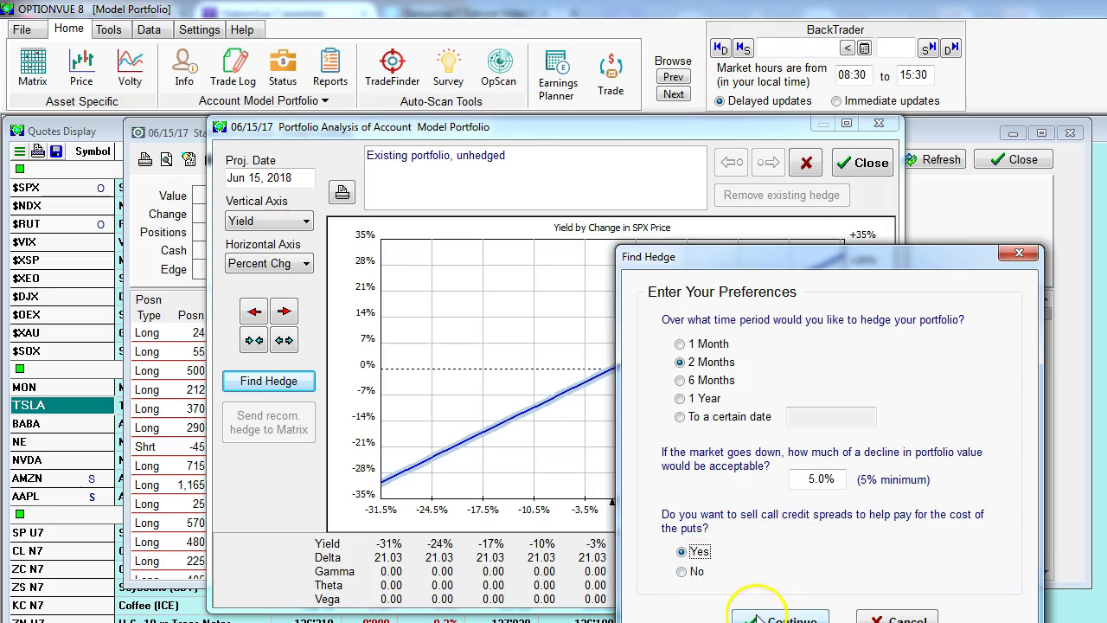
click(752, 617)
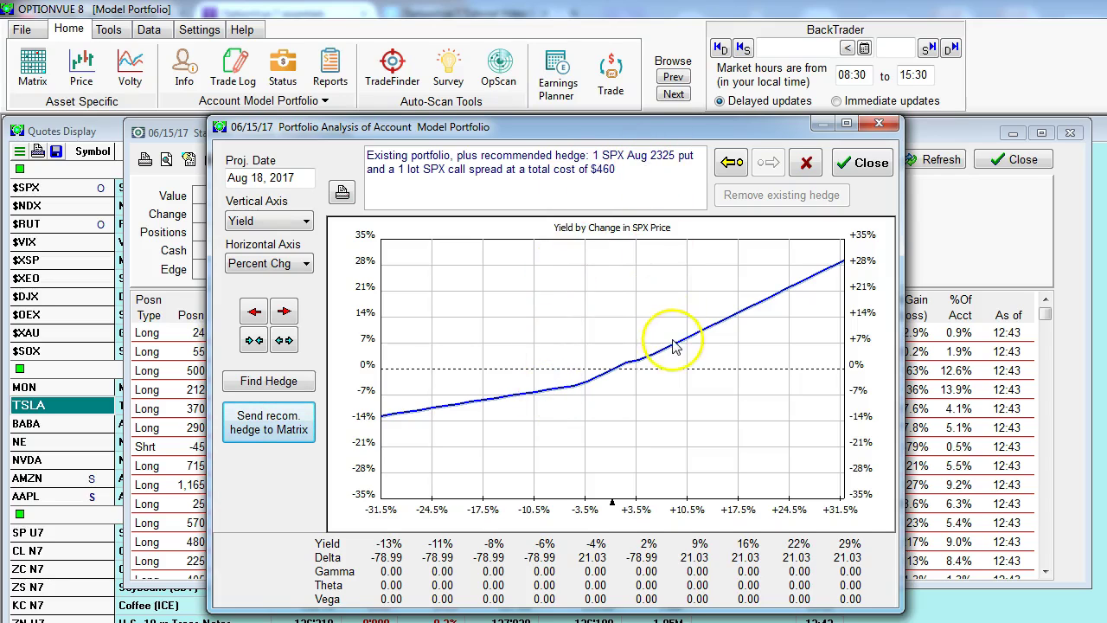
- Compare unhedged and hedged views, then close the analysis and account status windows
click(732, 163)
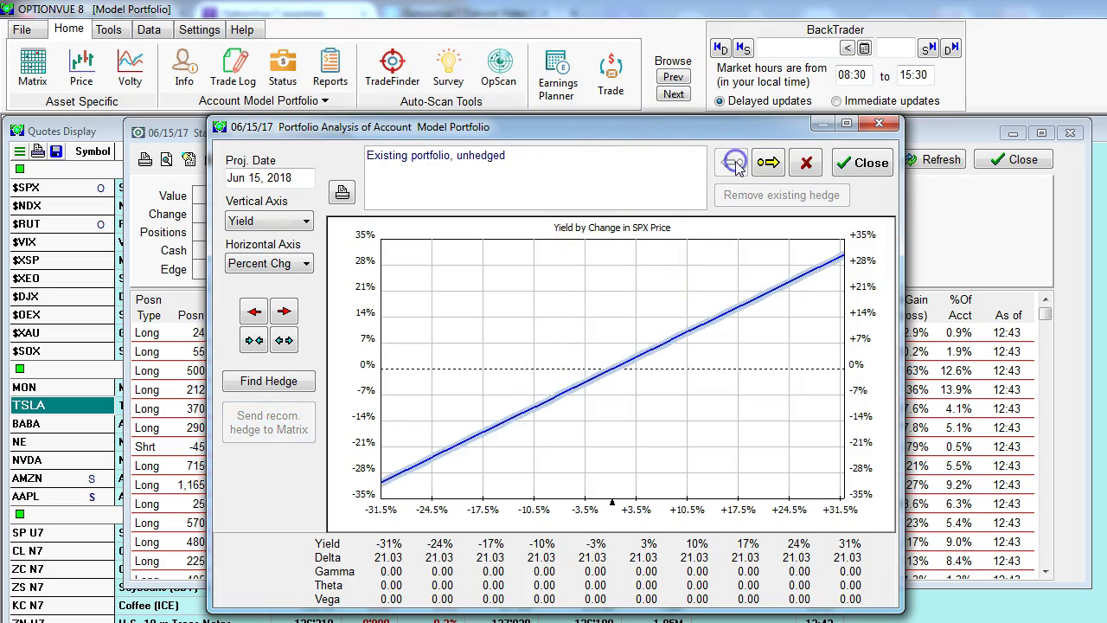
click(768, 165)
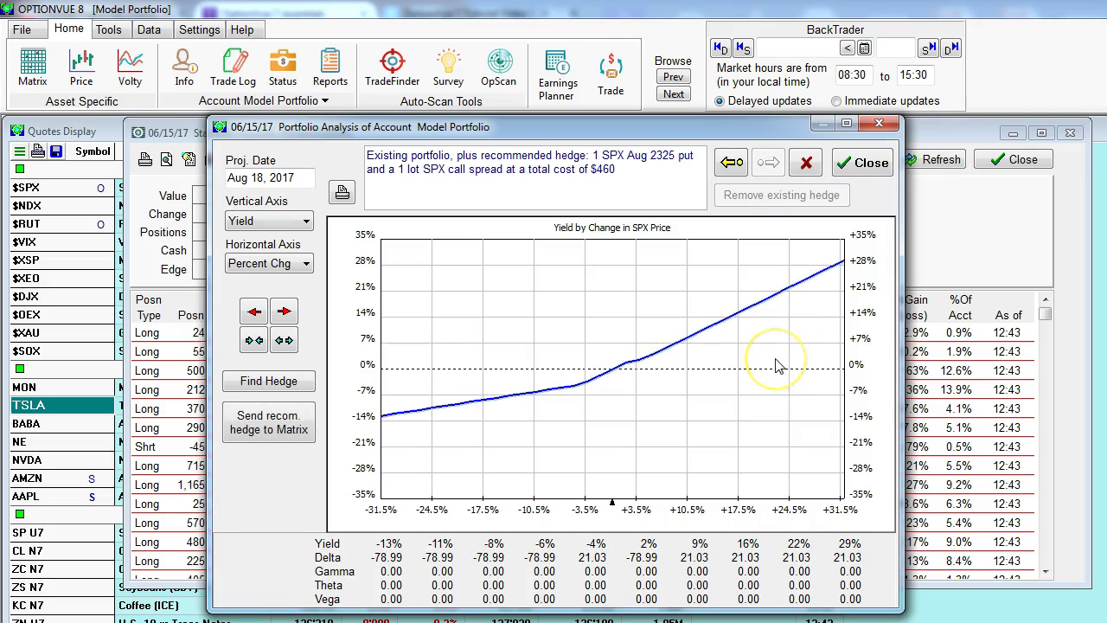
click(861, 163)
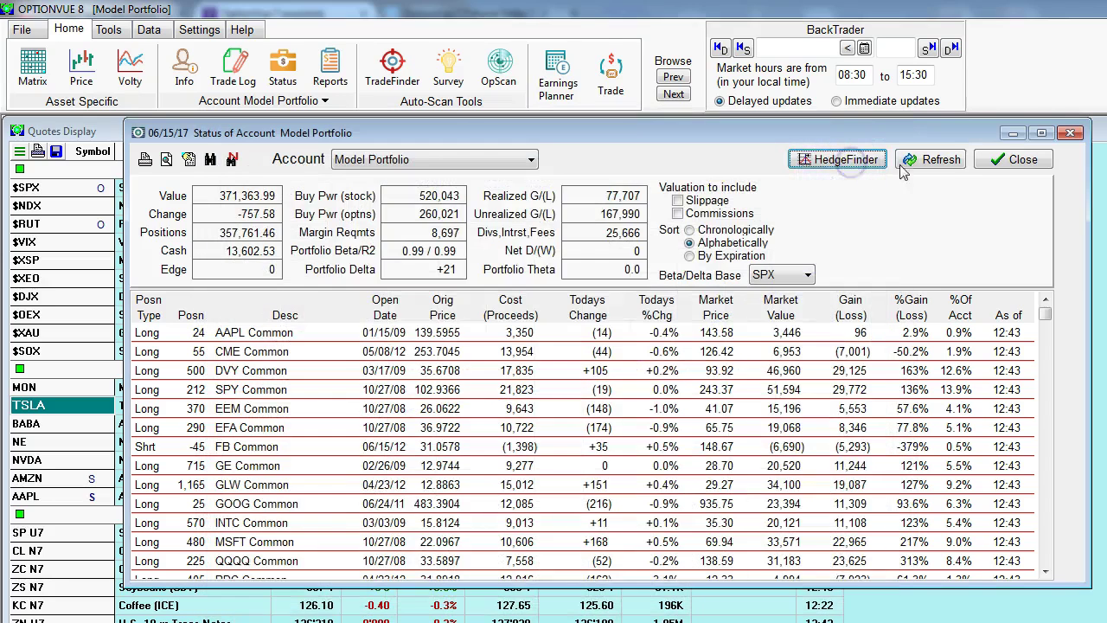
click(1012, 160)
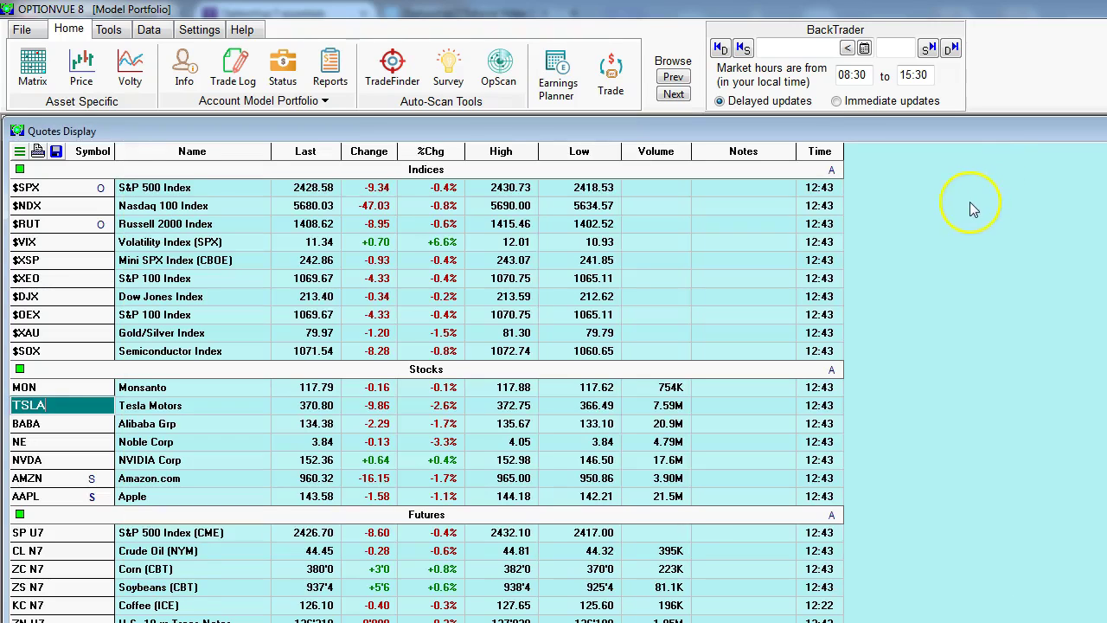
click(388, 80)
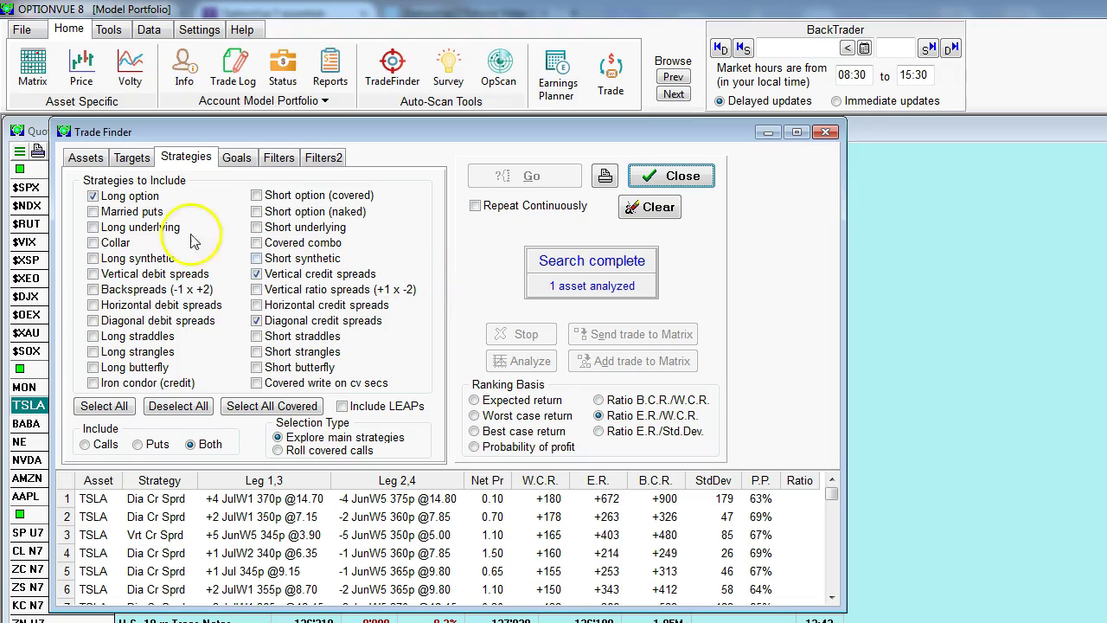
click(256, 321)
click(256, 321)
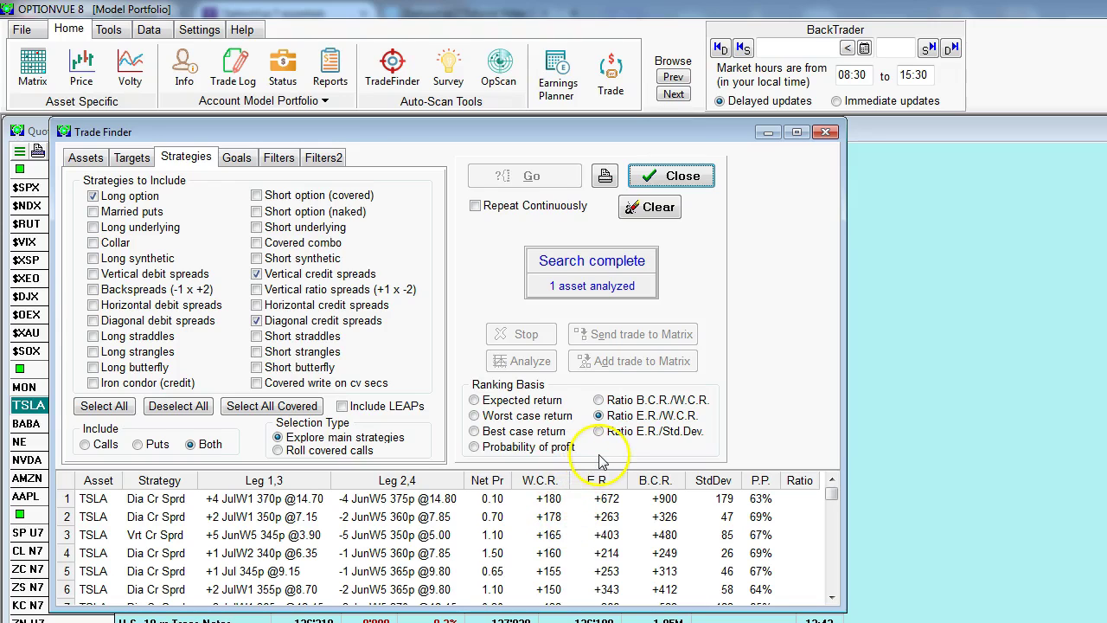
click(667, 176)
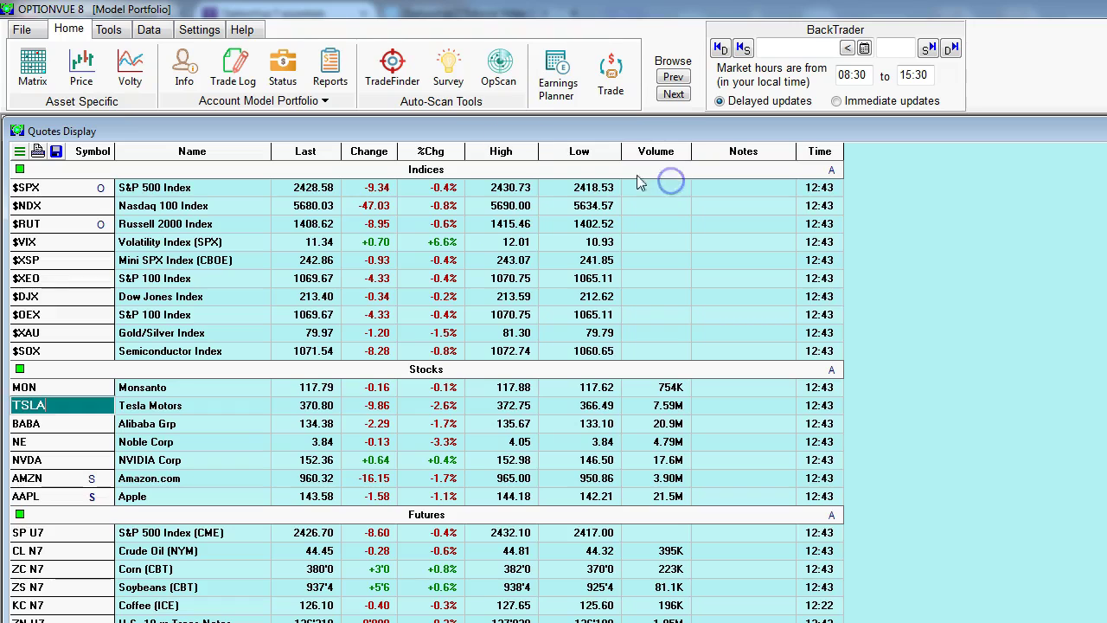
click(450, 77)
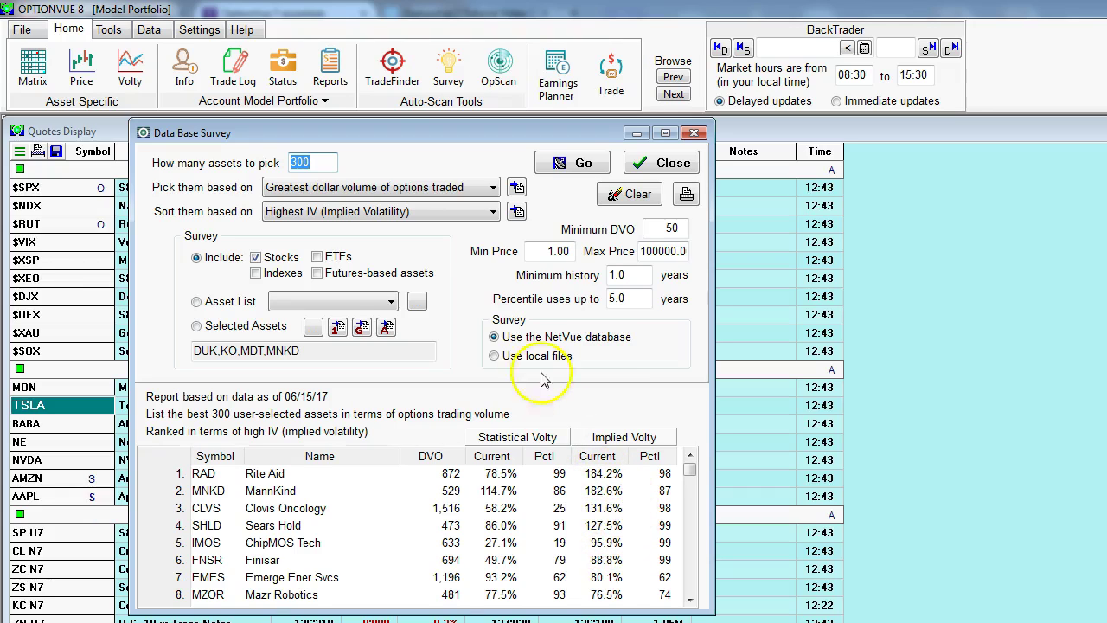
click(492, 188)
click(493, 185)
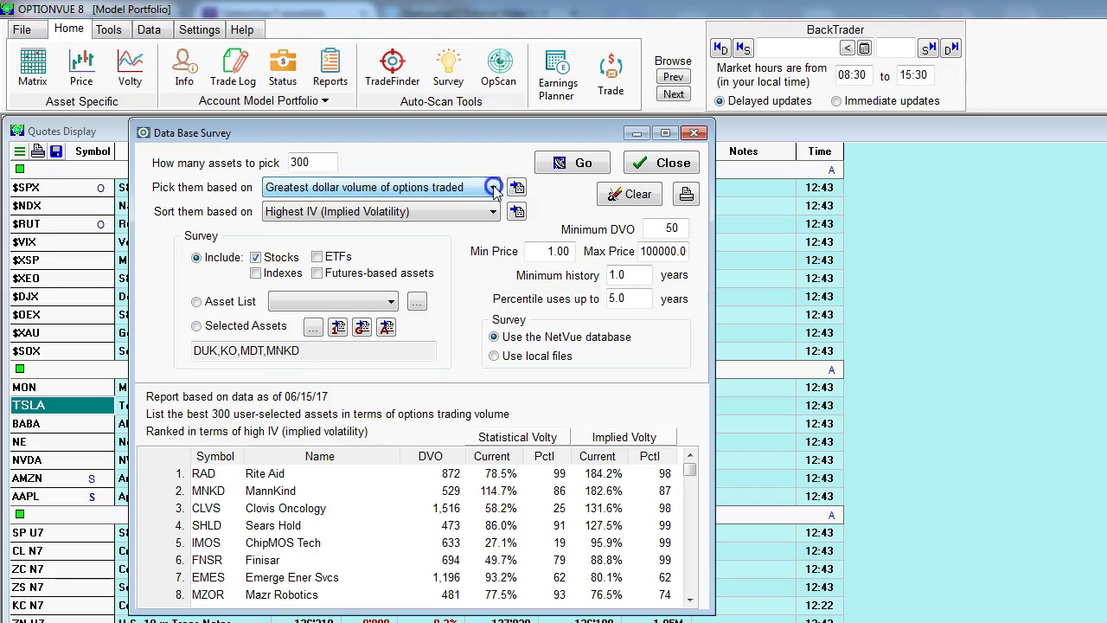
click(493, 212)
click(491, 213)
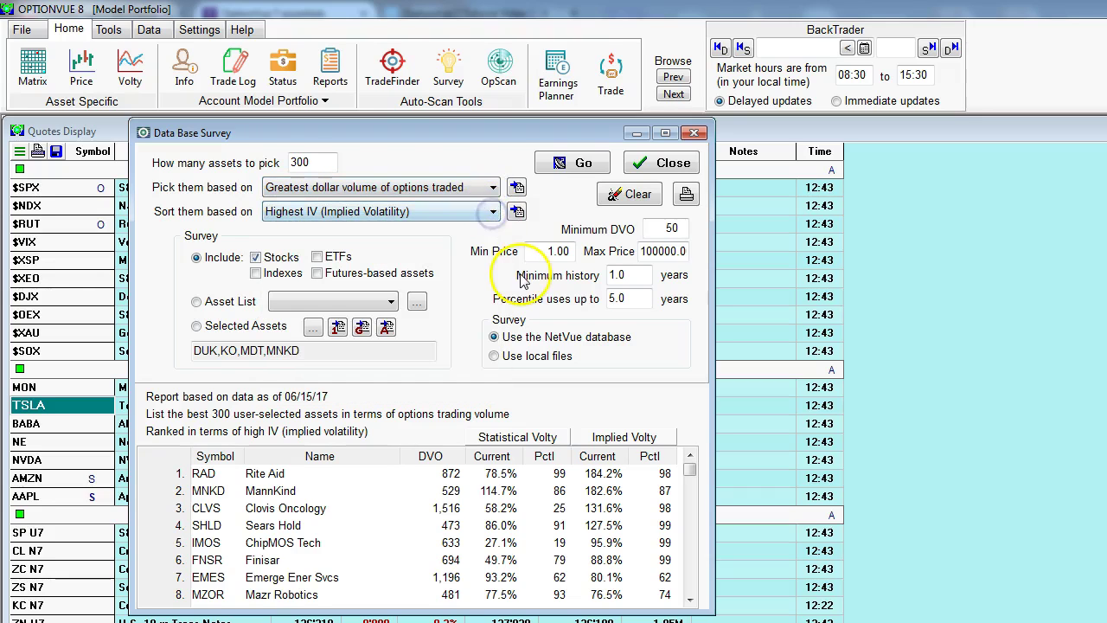
click(657, 162)
- Select the UNUSUAL CALL ACTIVITY OpScan formula and open its saved reports list
click(499, 69)
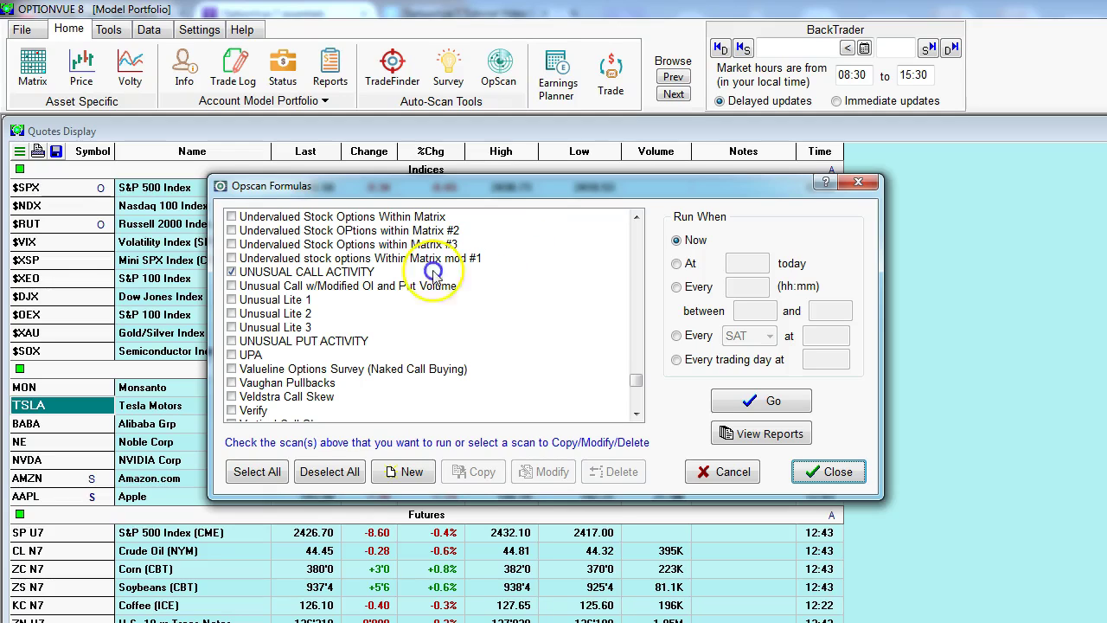
click(353, 273)
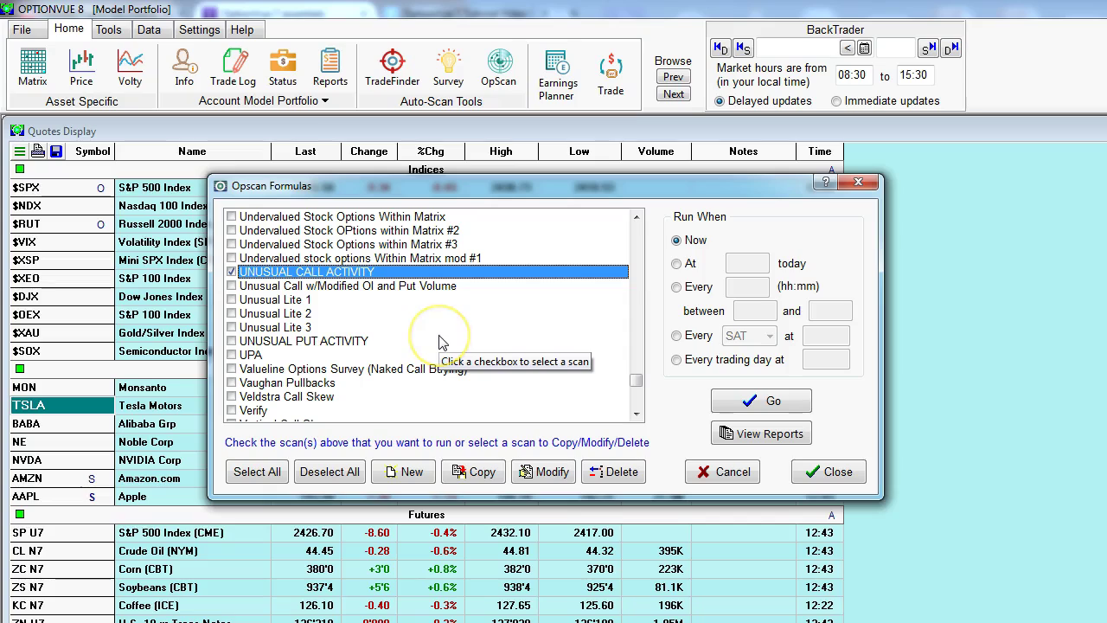
click(774, 433)
click(898, 498)
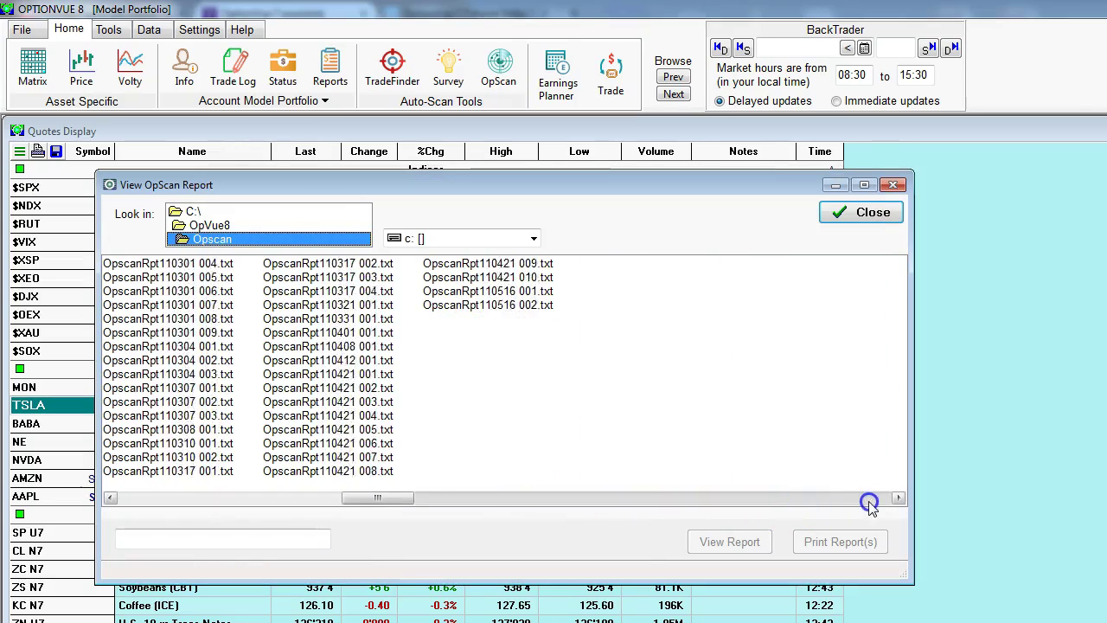
- Open report OpscanRpt170615 003.txt and select the Walgreens Boots Alliance result
click(830, 320)
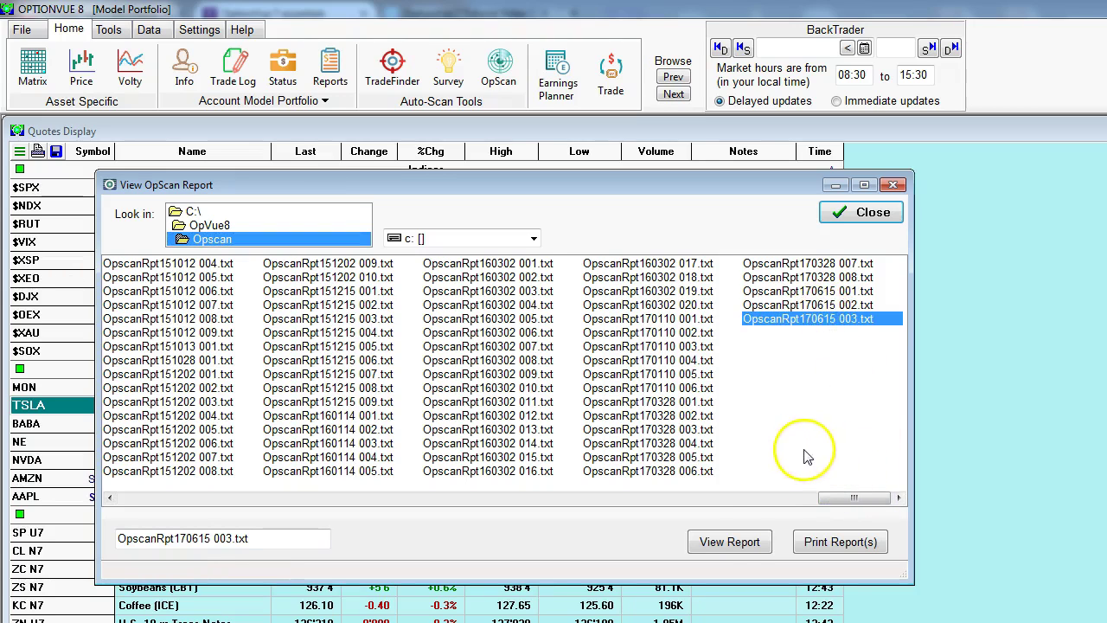
click(731, 542)
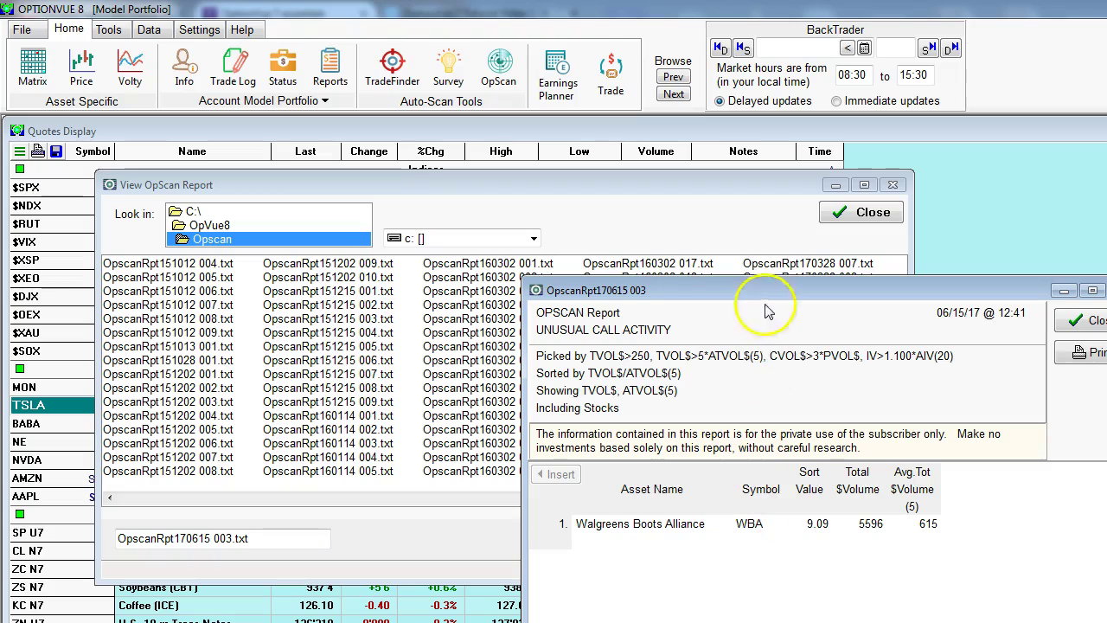
drag(750, 288, 611, 187)
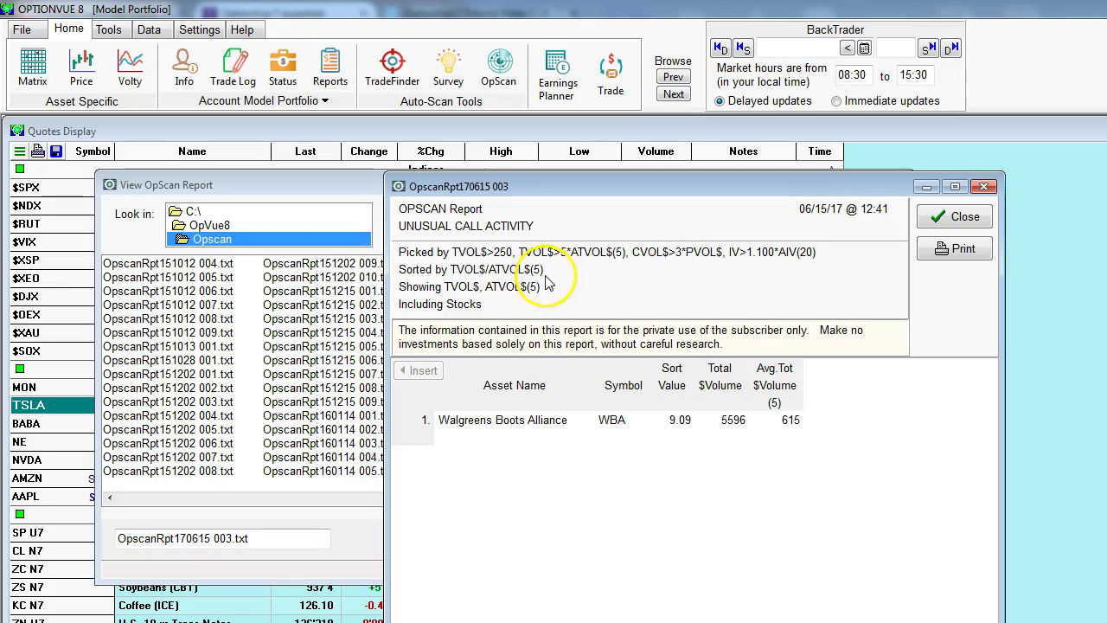
click(568, 421)
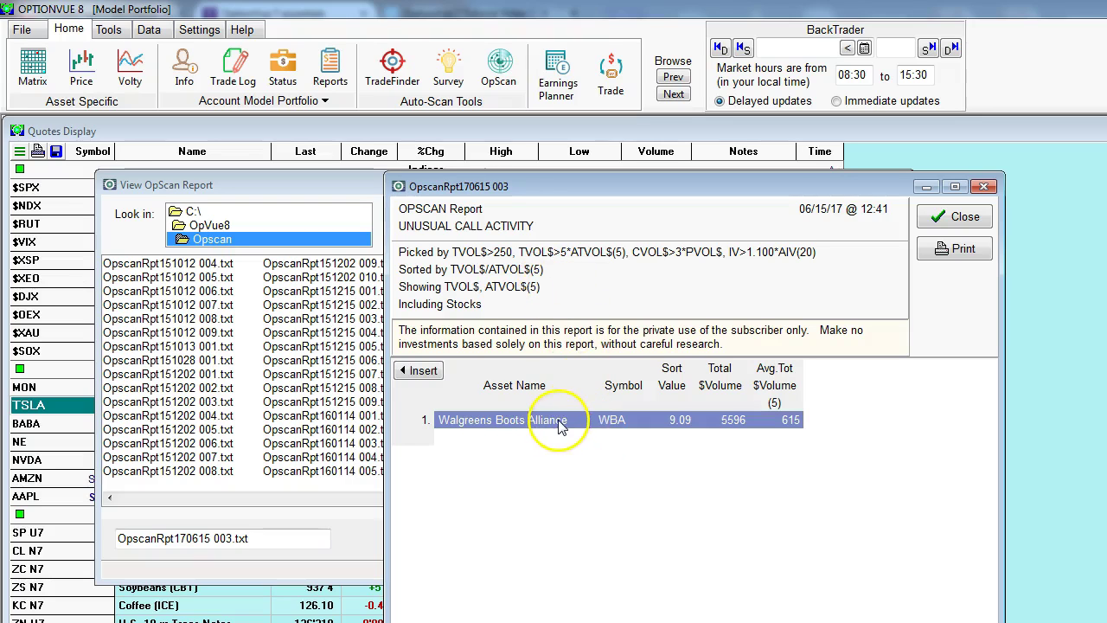
- Open the WBA option matrix from the report's Walgreens Boots Alliance row
double_click(560, 424)
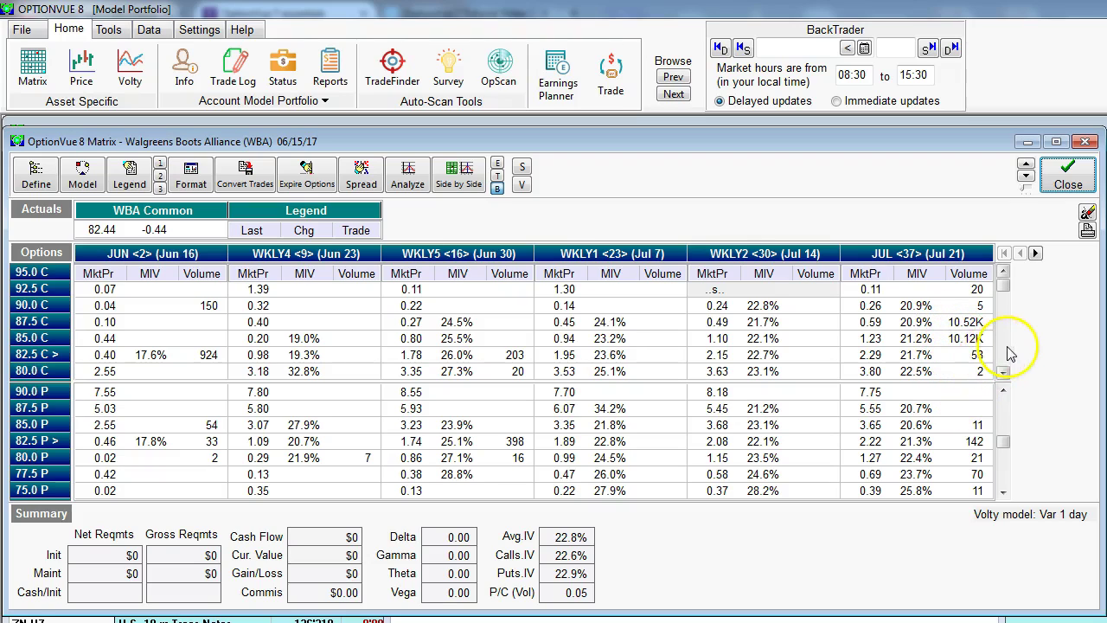
- Close the WBA matrix, the scan report, and the saved-reports list
click(1068, 186)
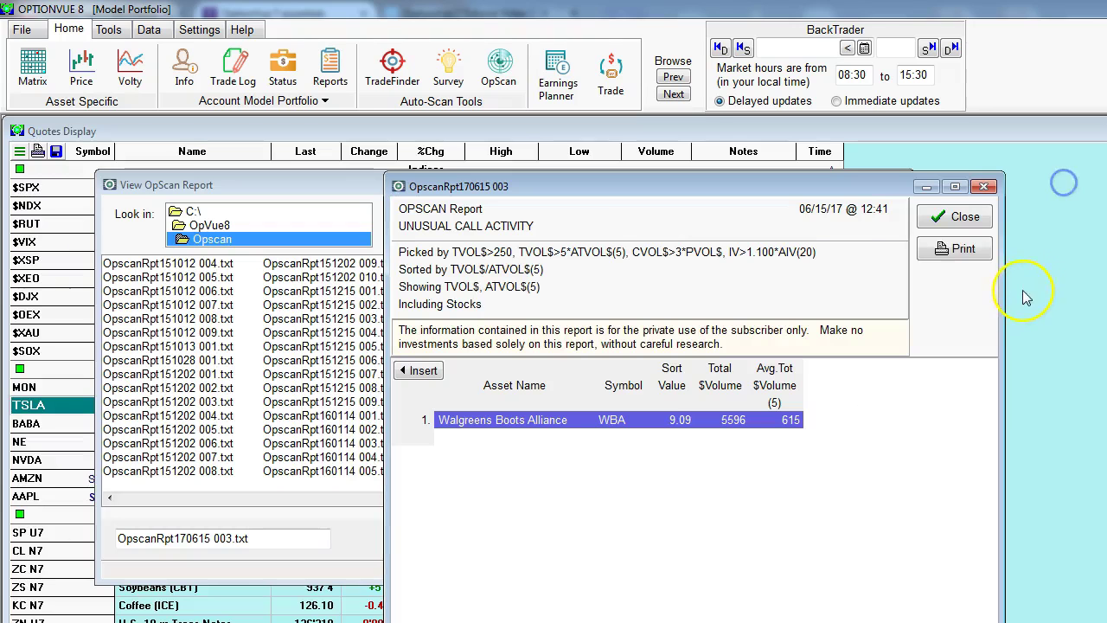
click(947, 216)
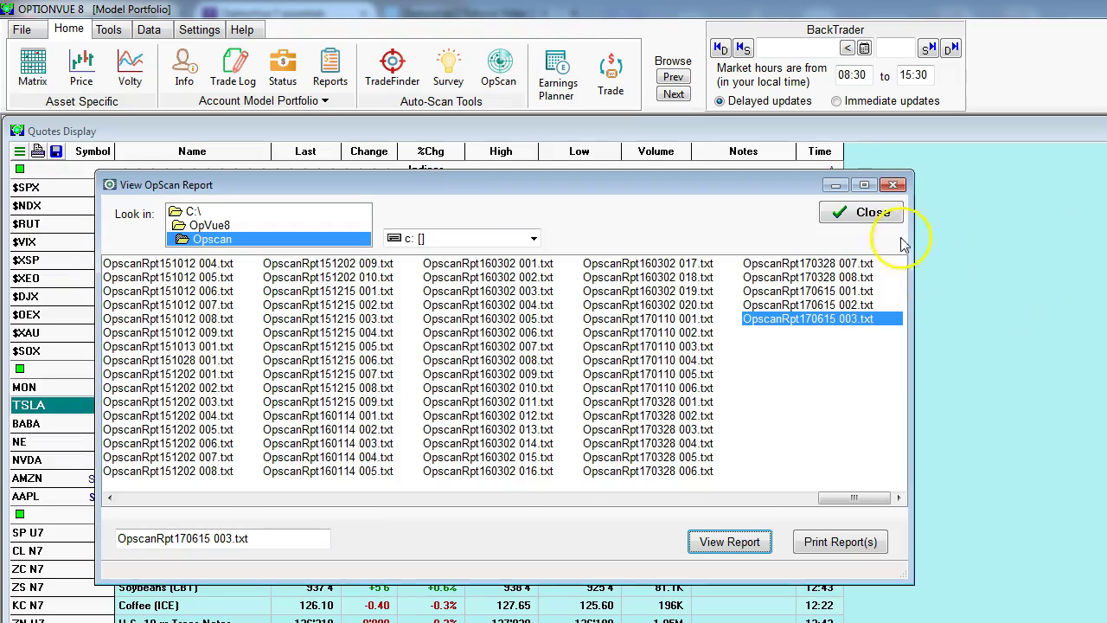
click(869, 215)
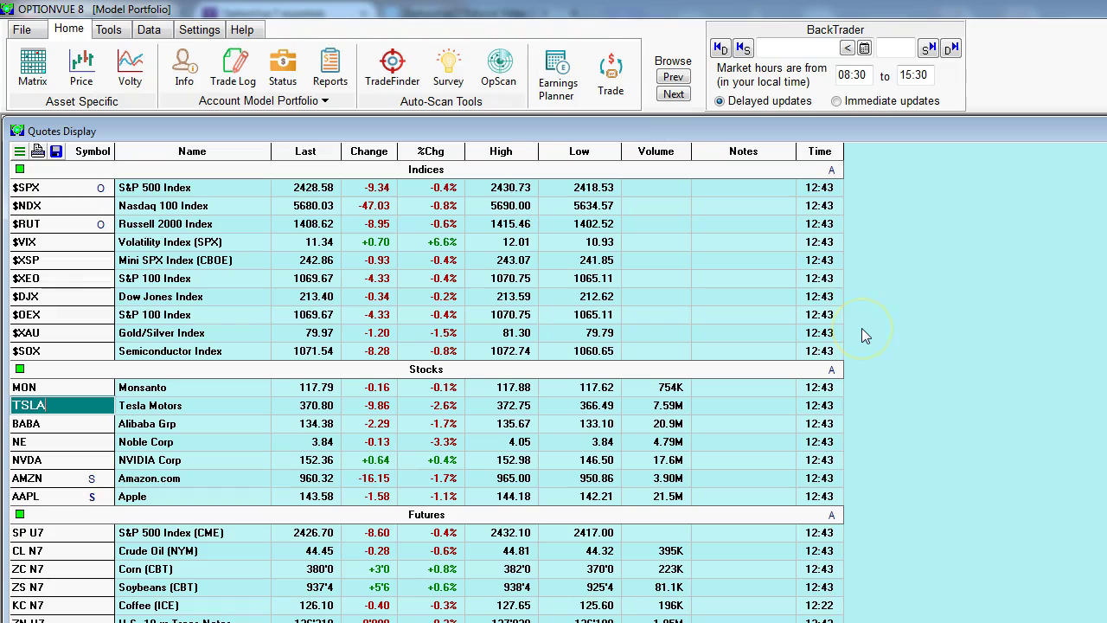